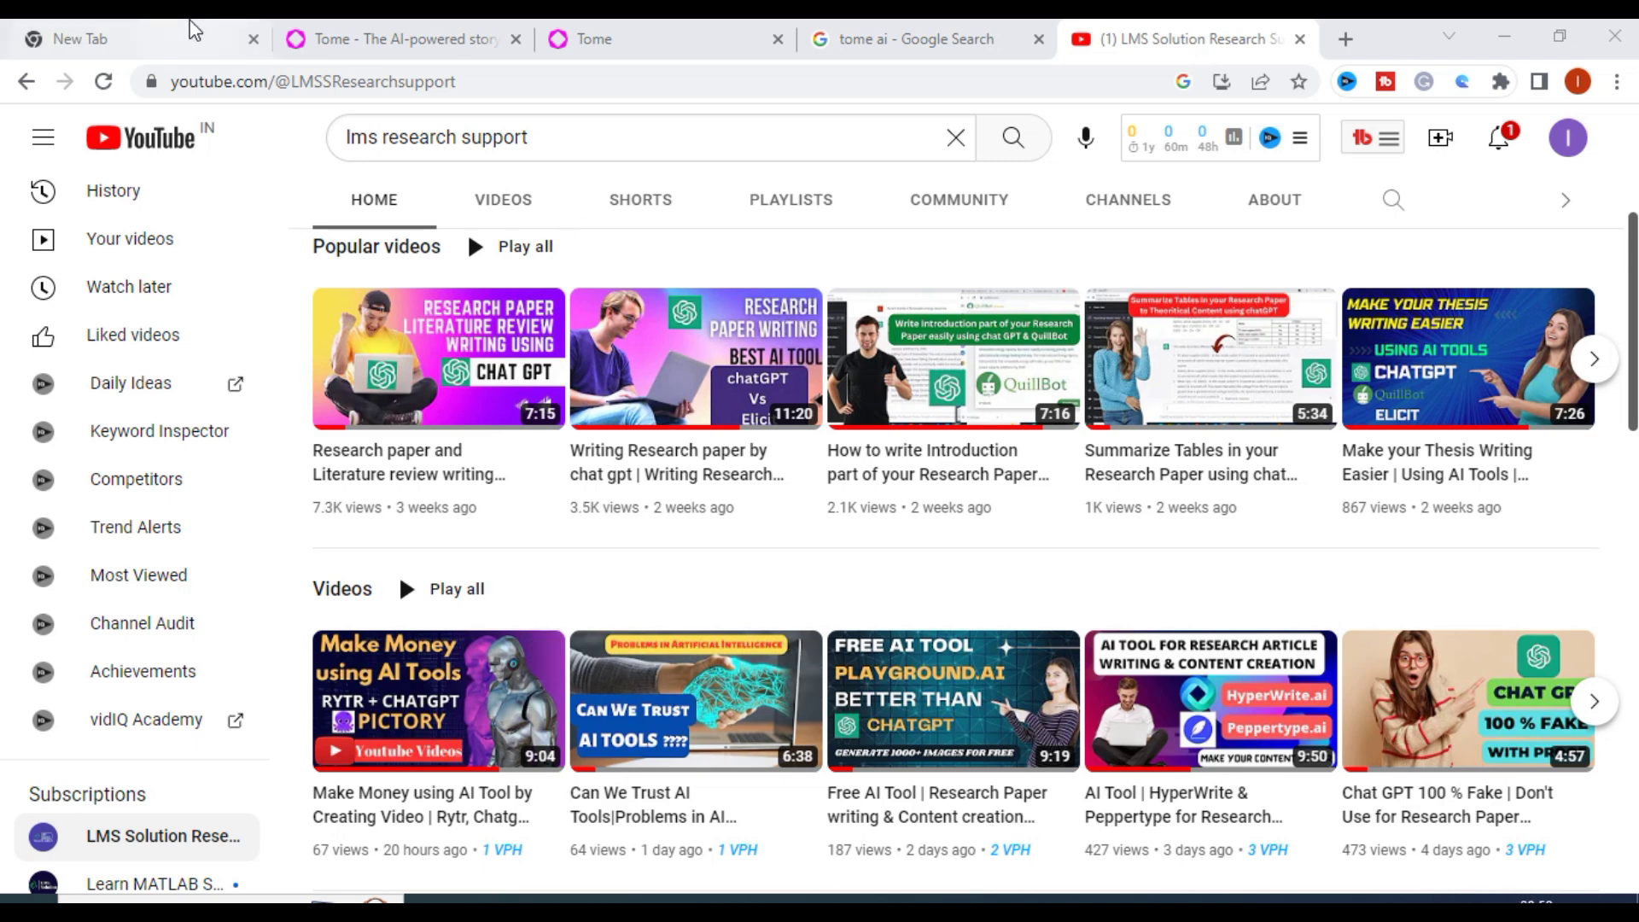
Open the 'Tome - The AI-powered storytelling format' result from the tome ai Google results.
{"action": "left_click", "coordinate": [362, 31]}
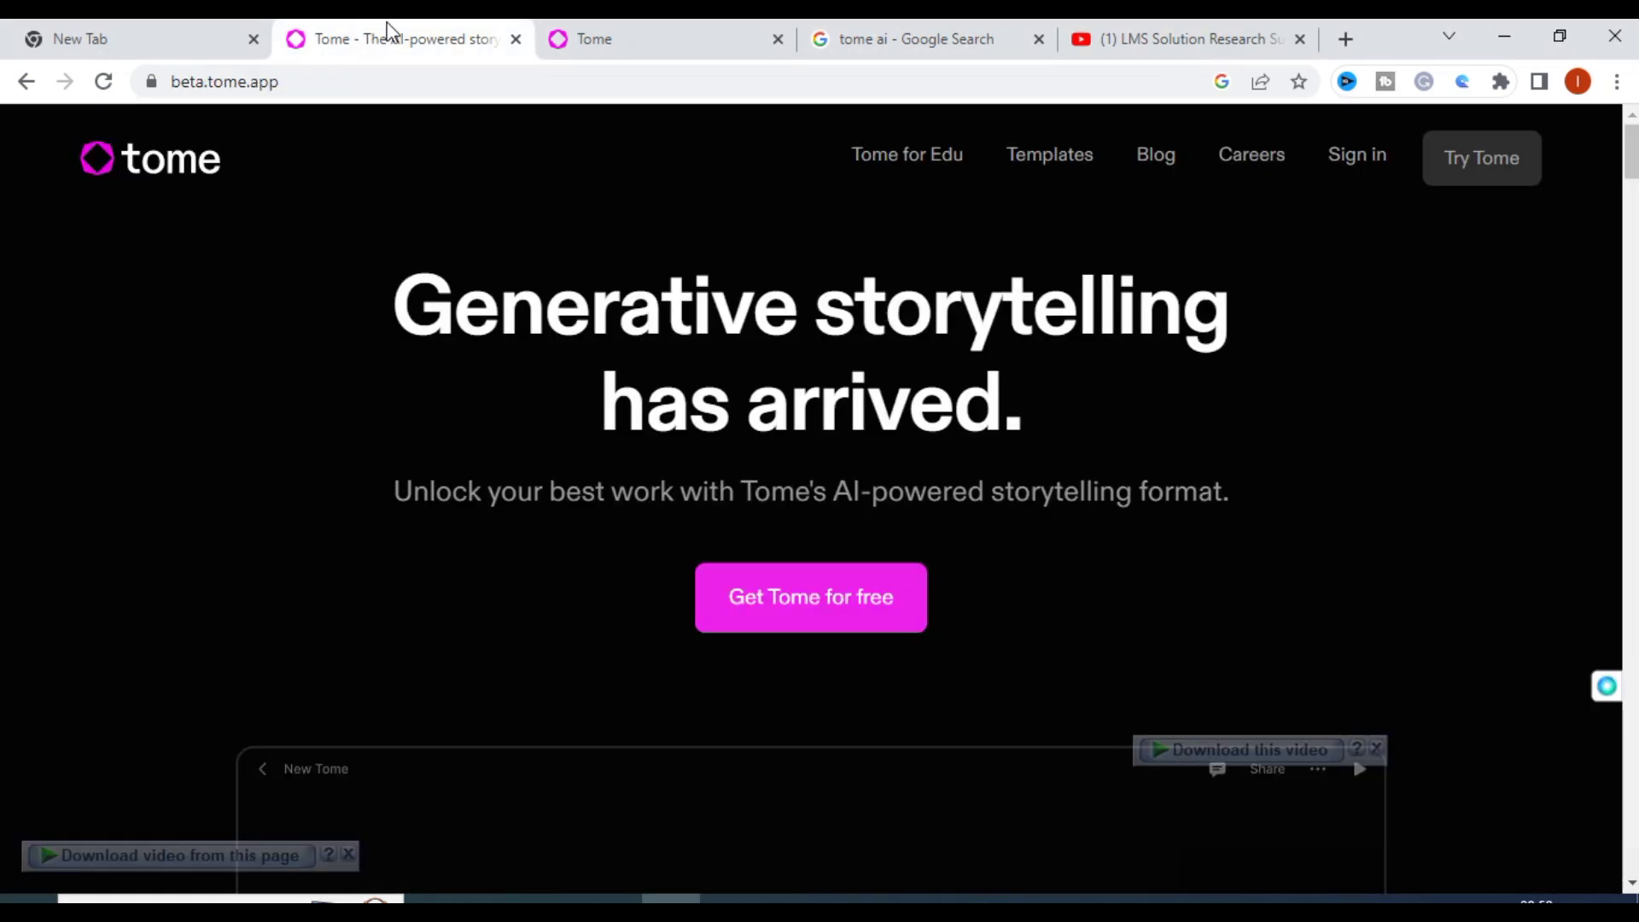
{"action": "left_click", "coordinate": [965, 31]}
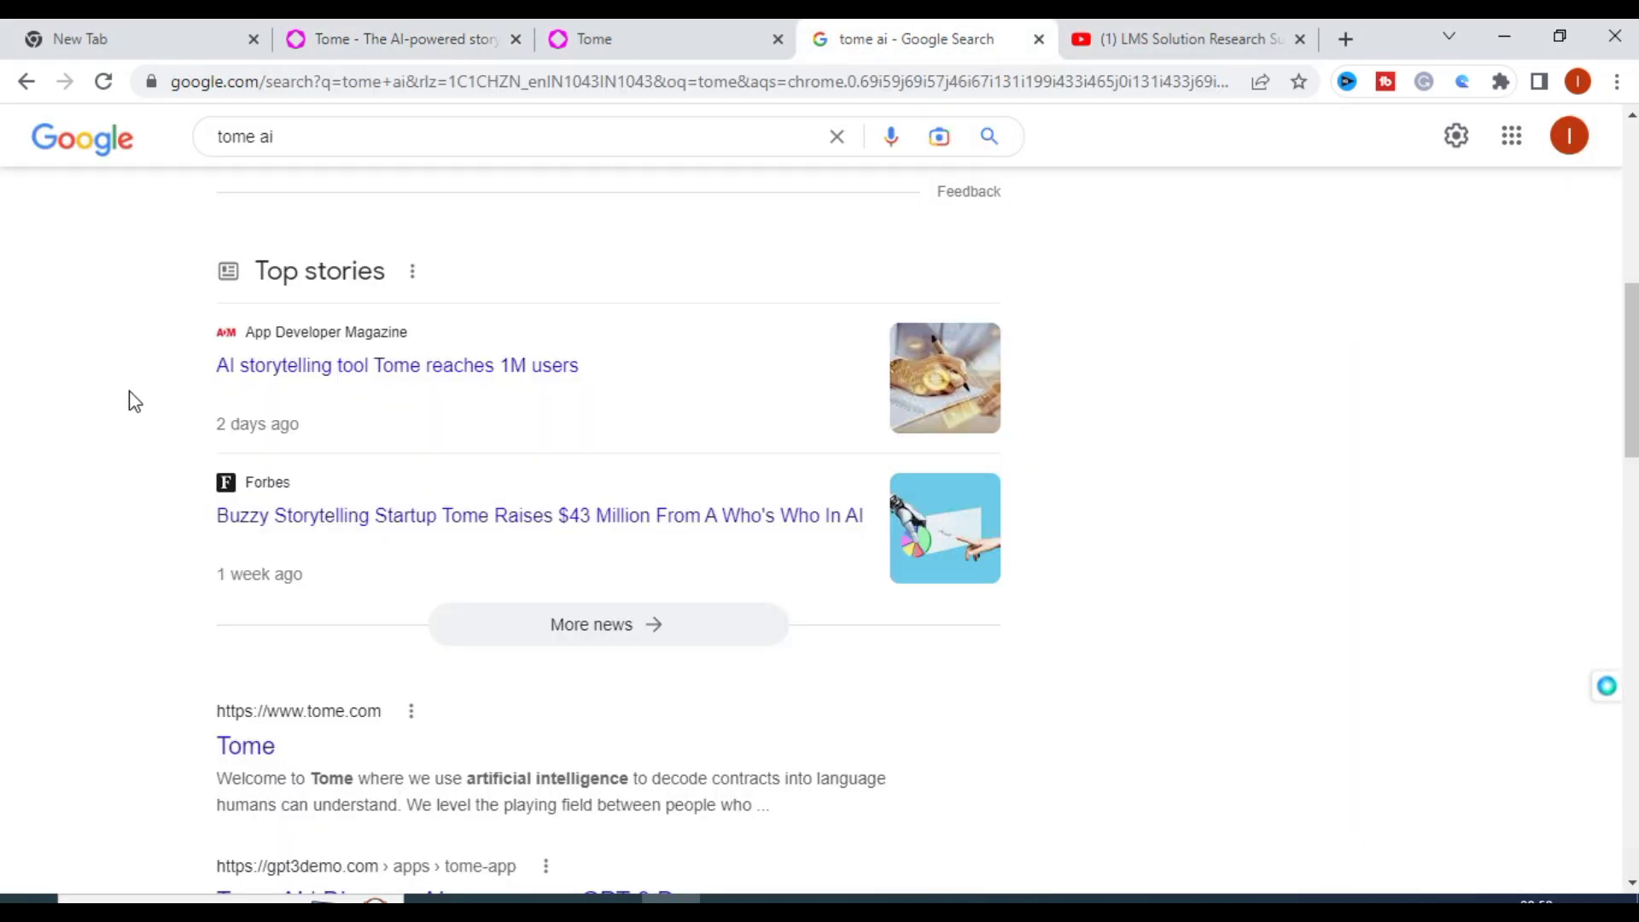
{"action": "scroll", "coordinate": [135, 400], "scroll_direction": "up", "scroll_amount": 9}
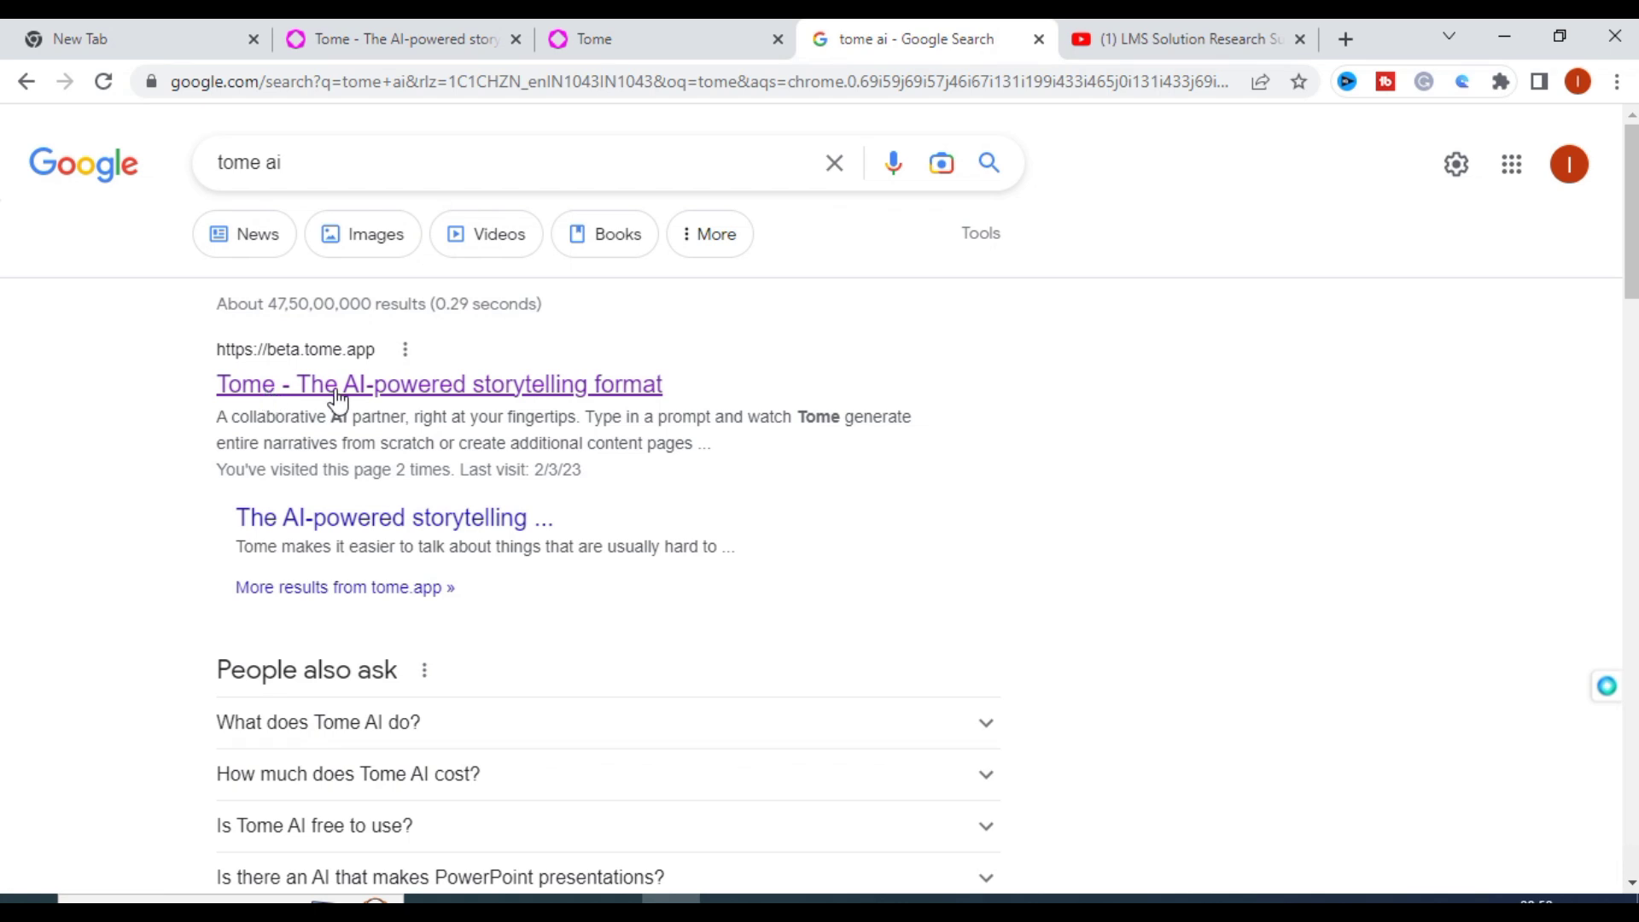
{"action": "left_click", "coordinate": [449, 36]}
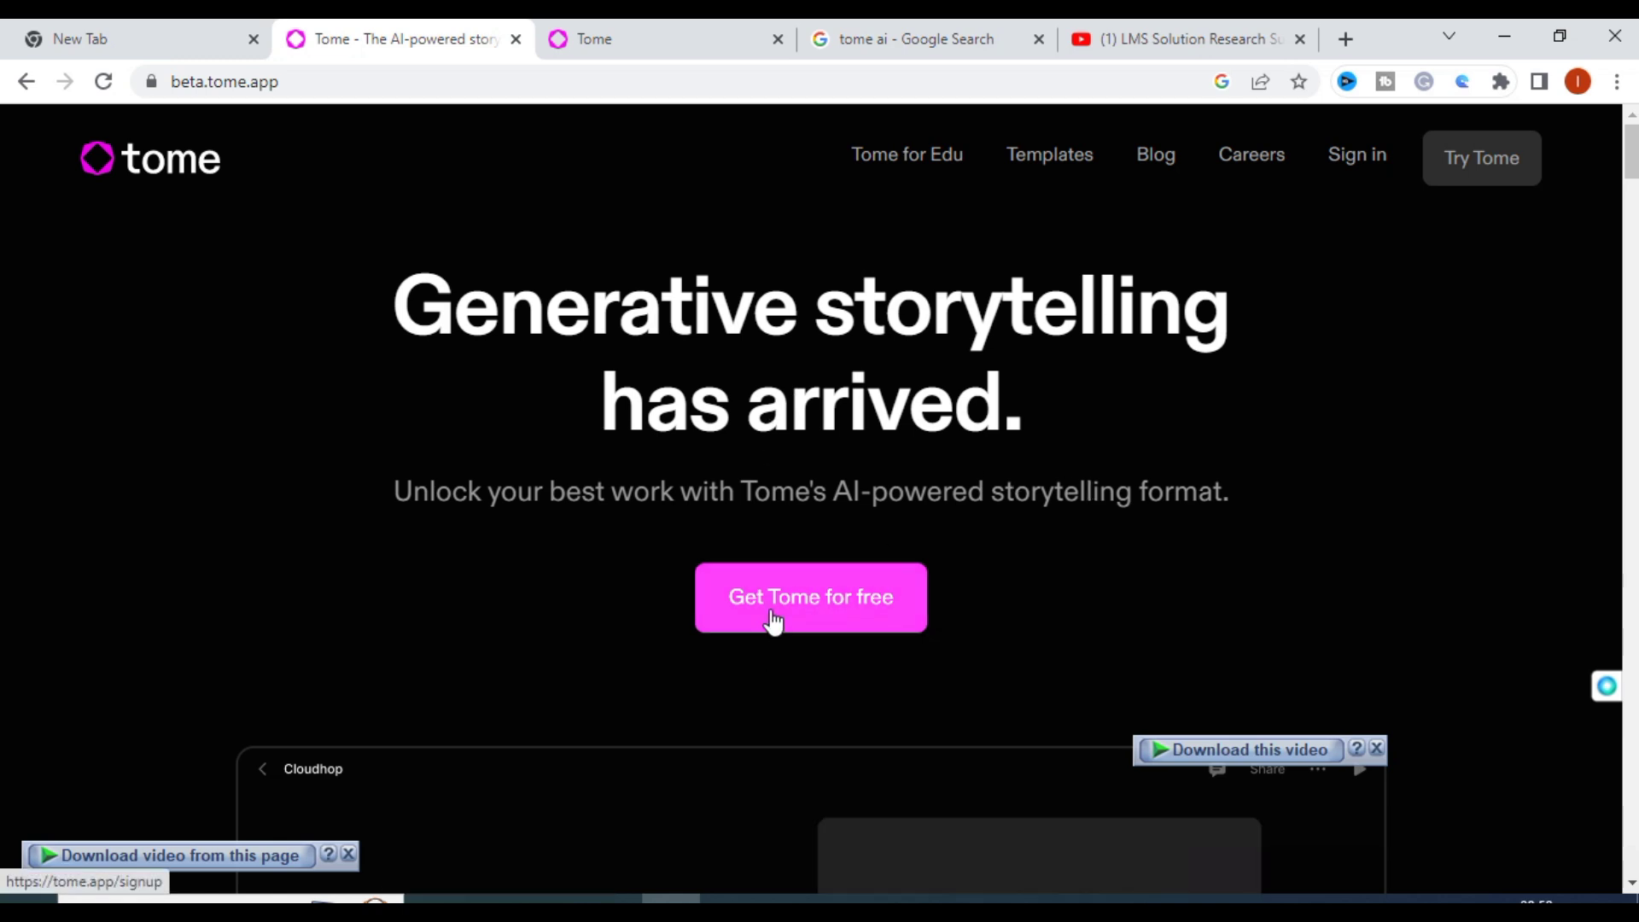
{"action": "left_click", "coordinate": [699, 29]}
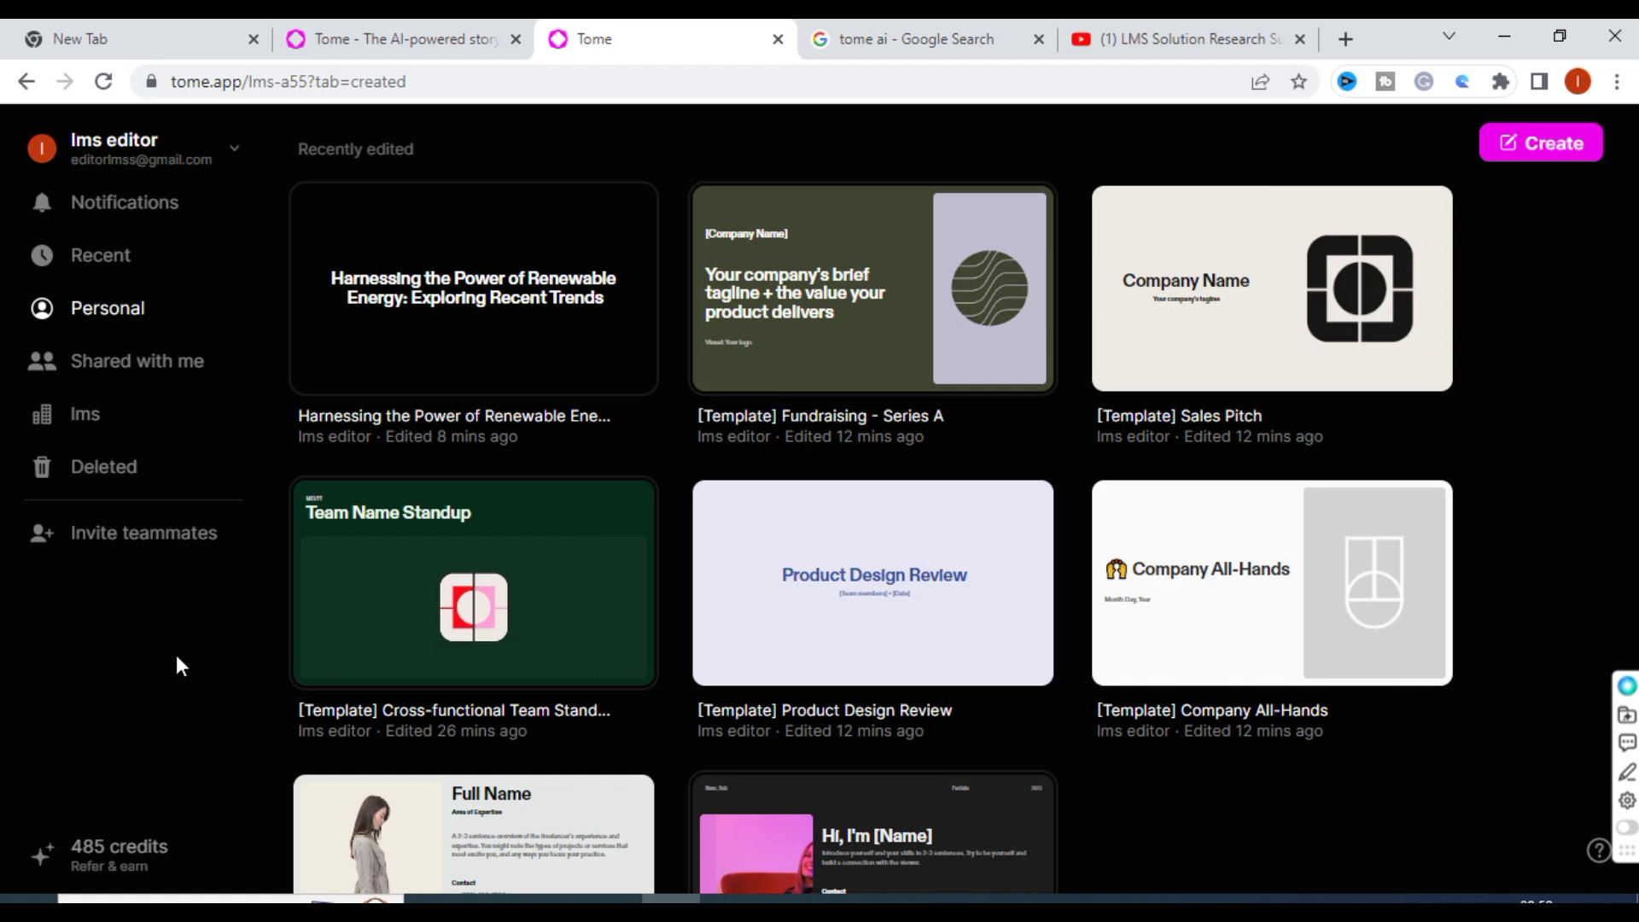
Create a new blank tome from the Tome dashboard.
{"action": "left_click", "coordinate": [1528, 161]}
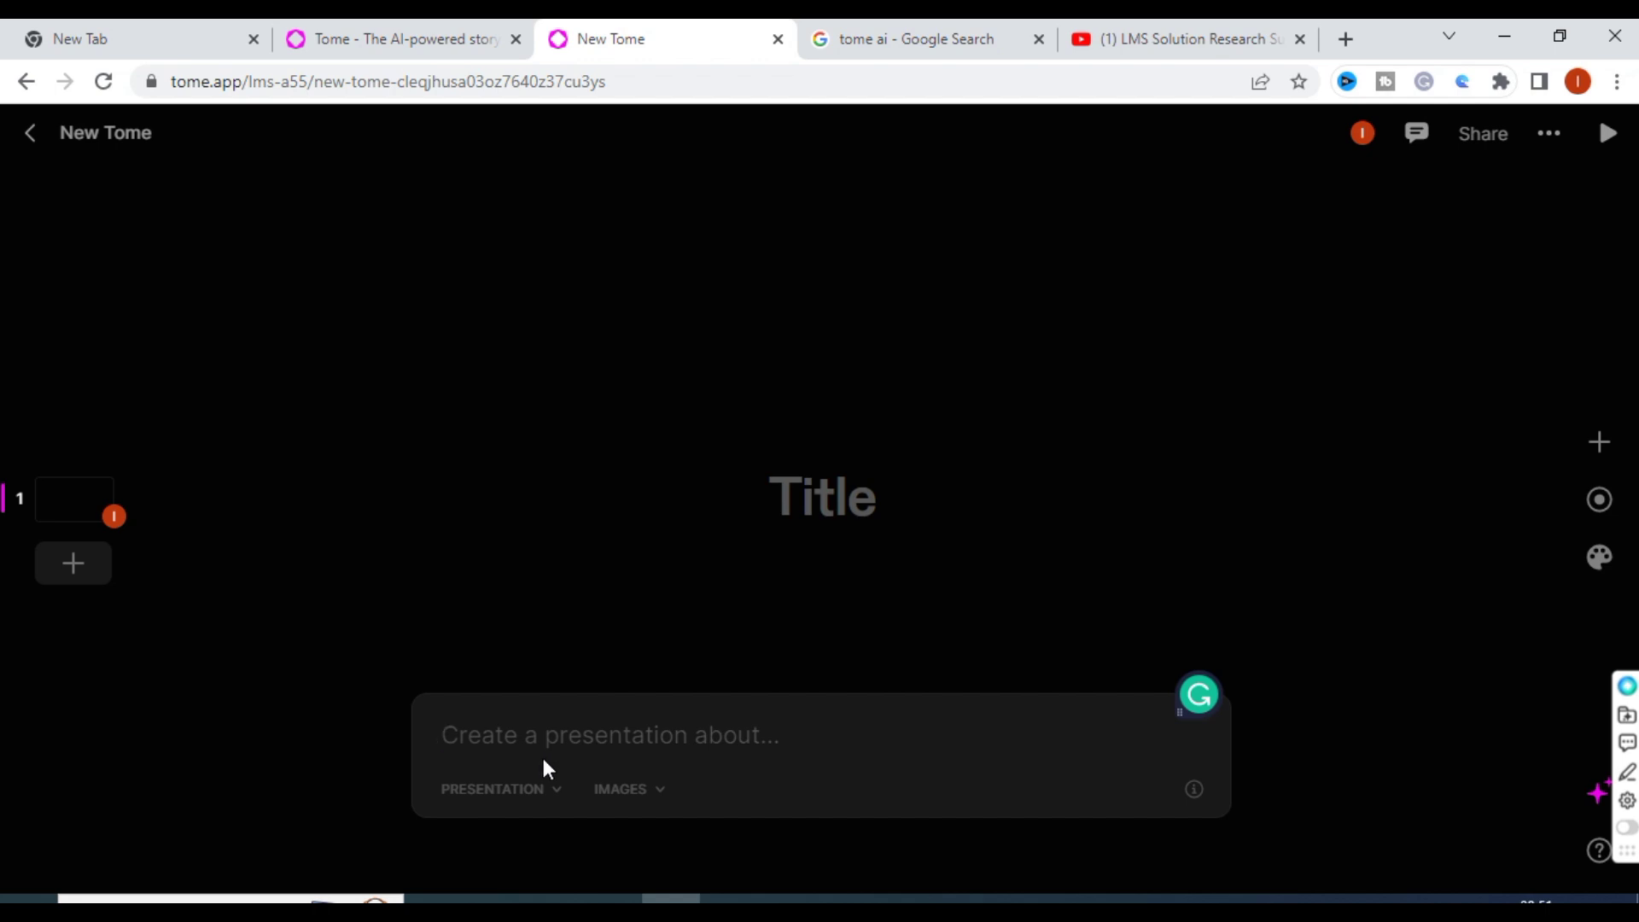
Generate an AI presentation on 'recent trends in renewable energy resources'.
{"action": "type", "text": "recen"}
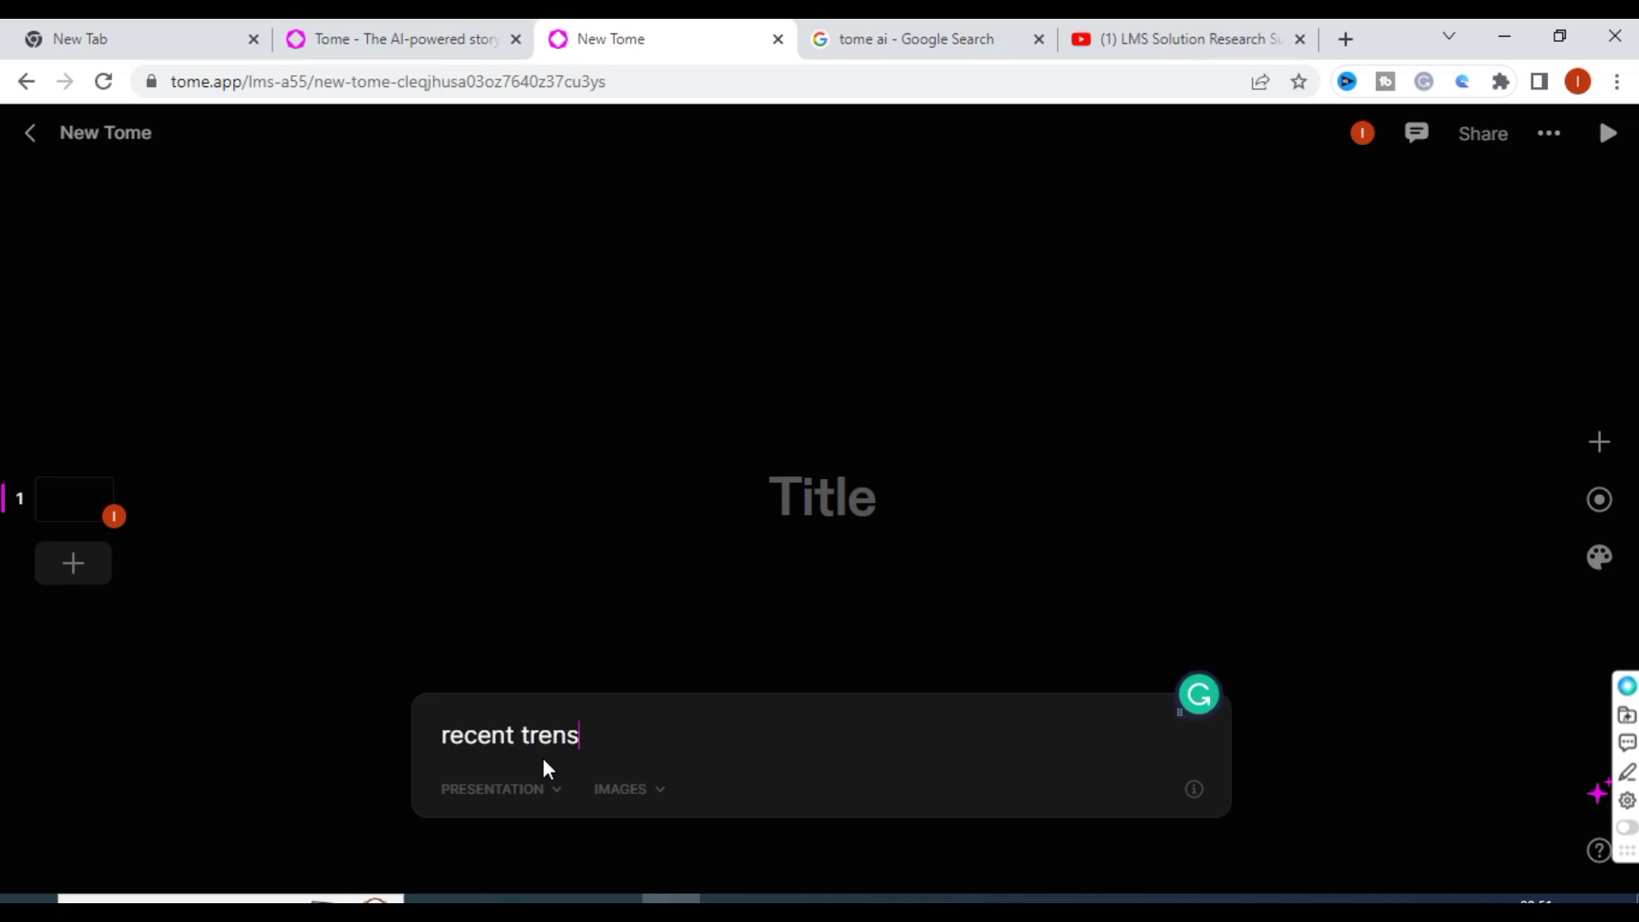
{"action": "type", "text": "t trends in re"}
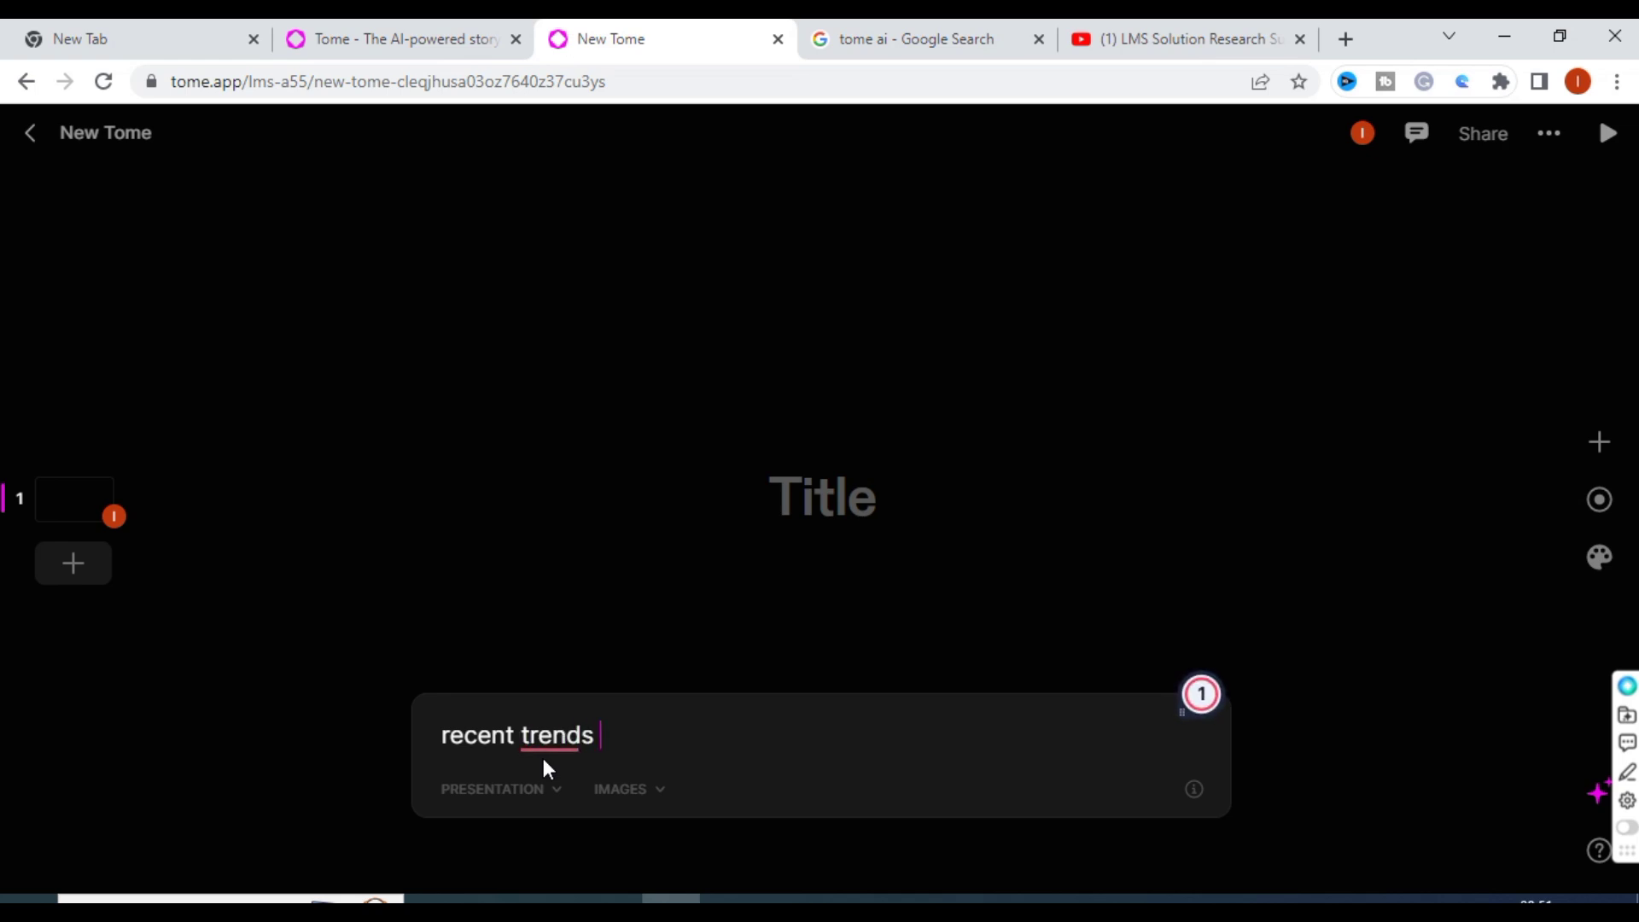
{"action": "type", "text": "ne"}
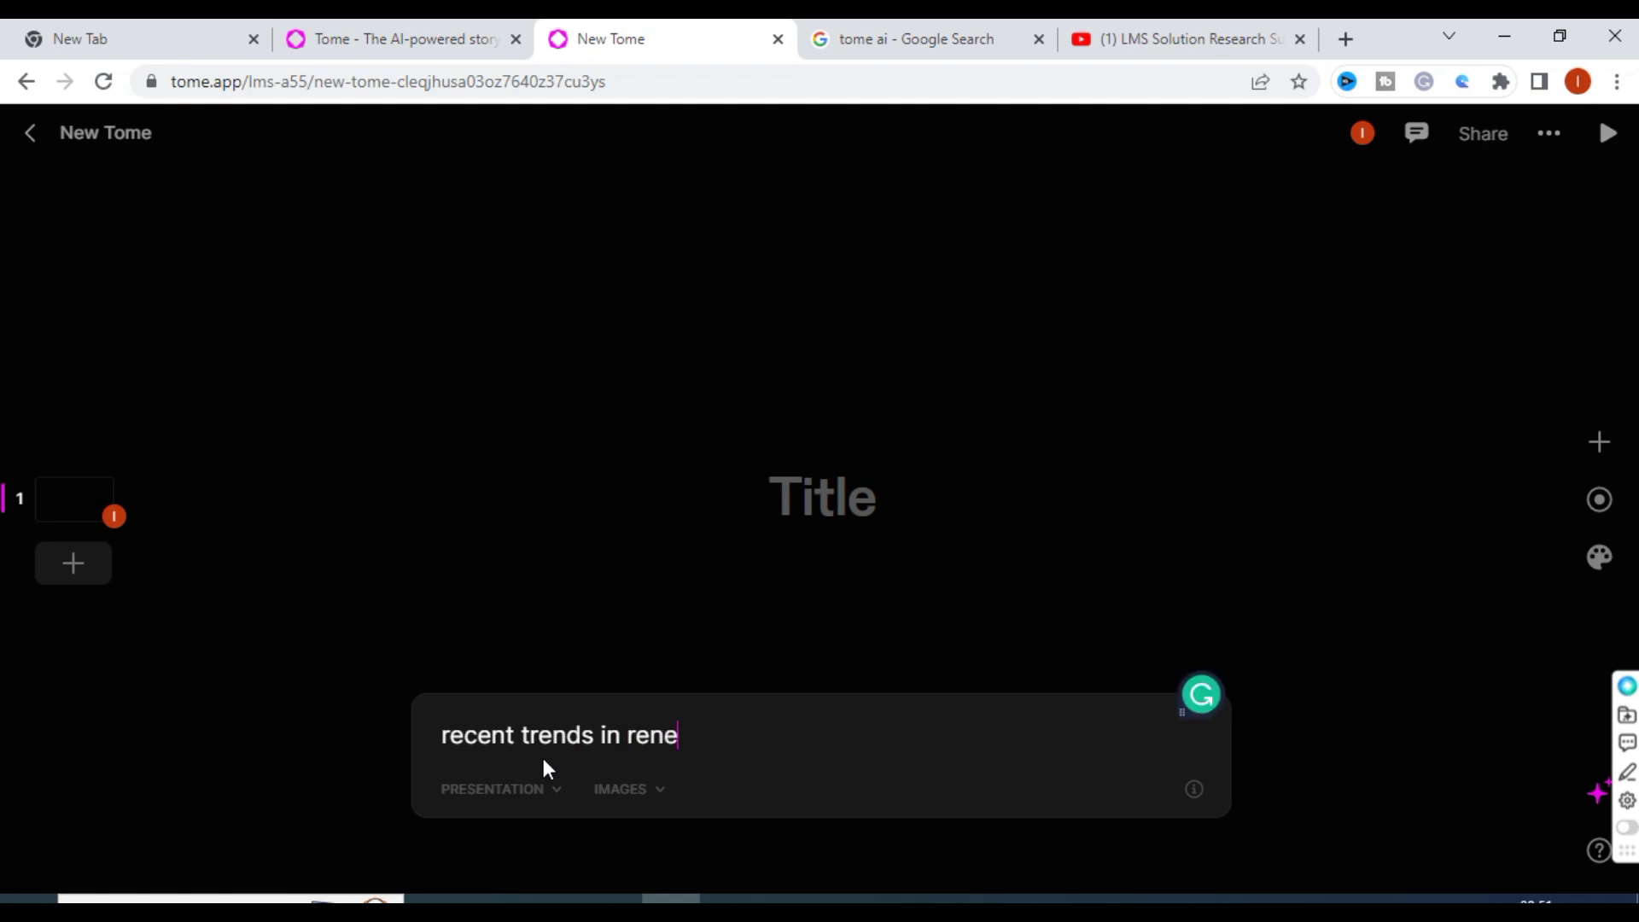
{"action": "type", "text": "wable e"}
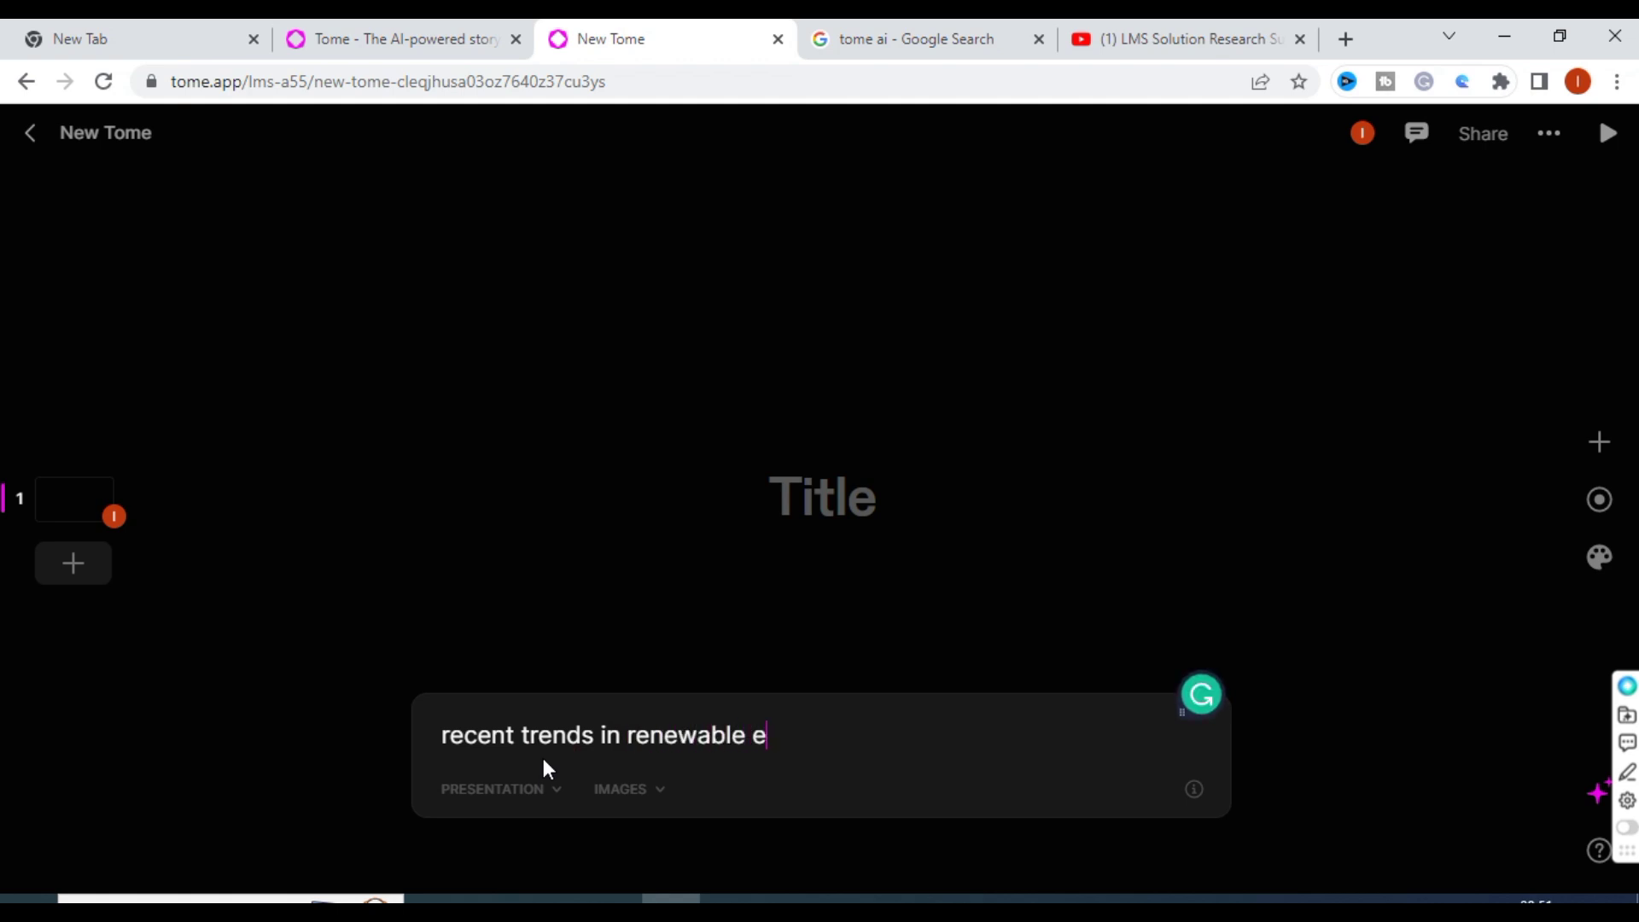
{"action": "type", "text": "nergy res"}
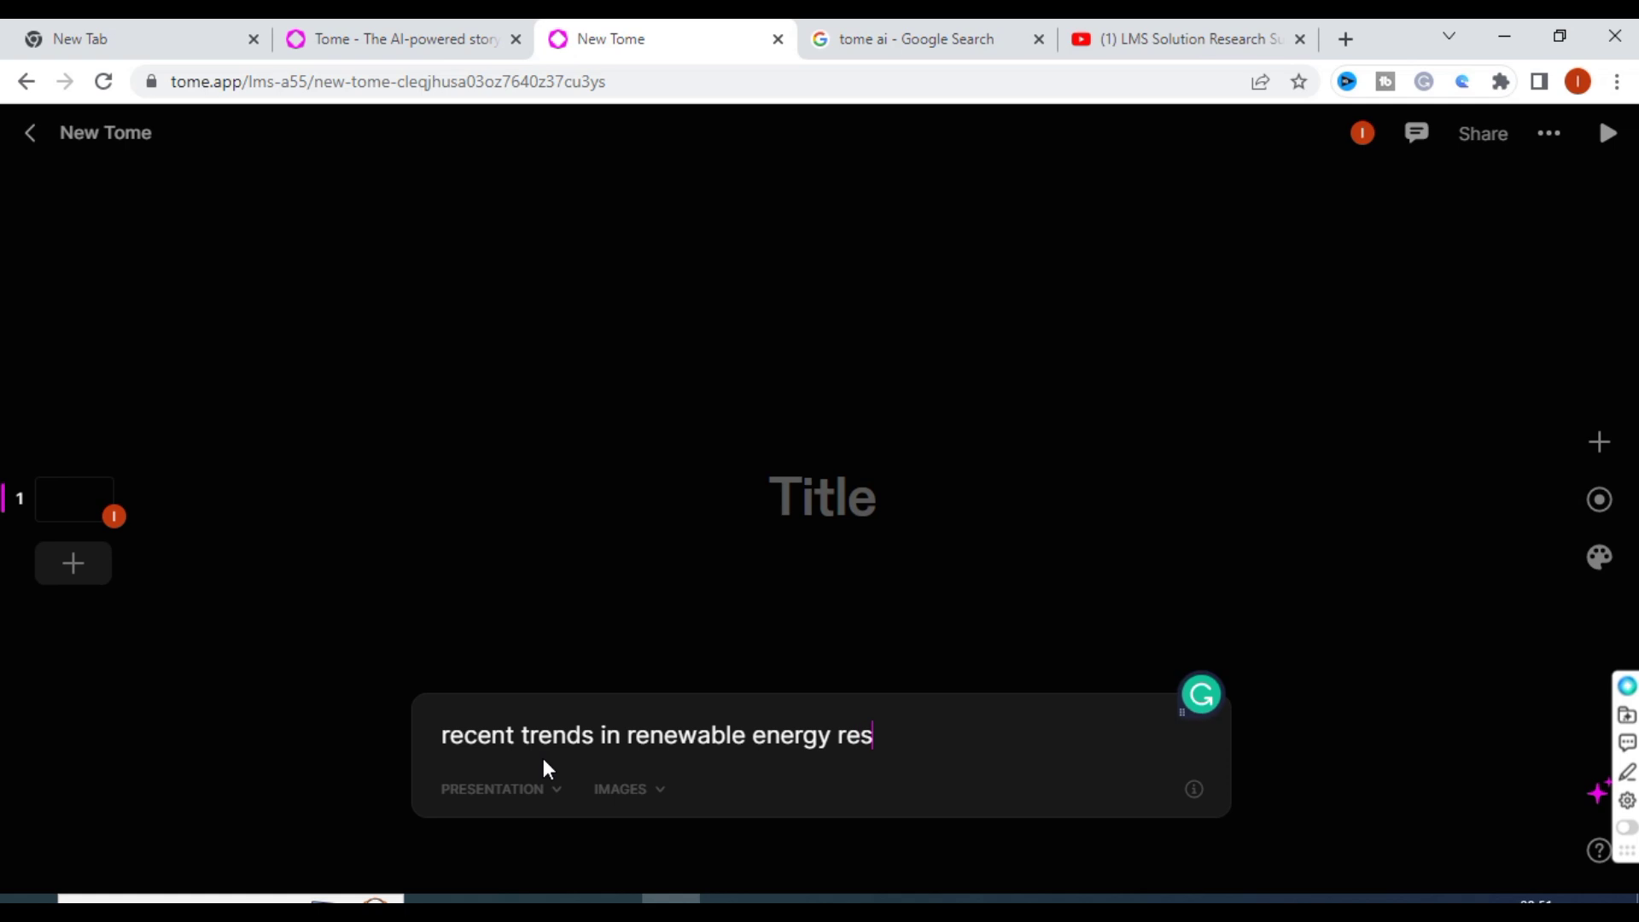
{"action": "type", "text": "ources"}
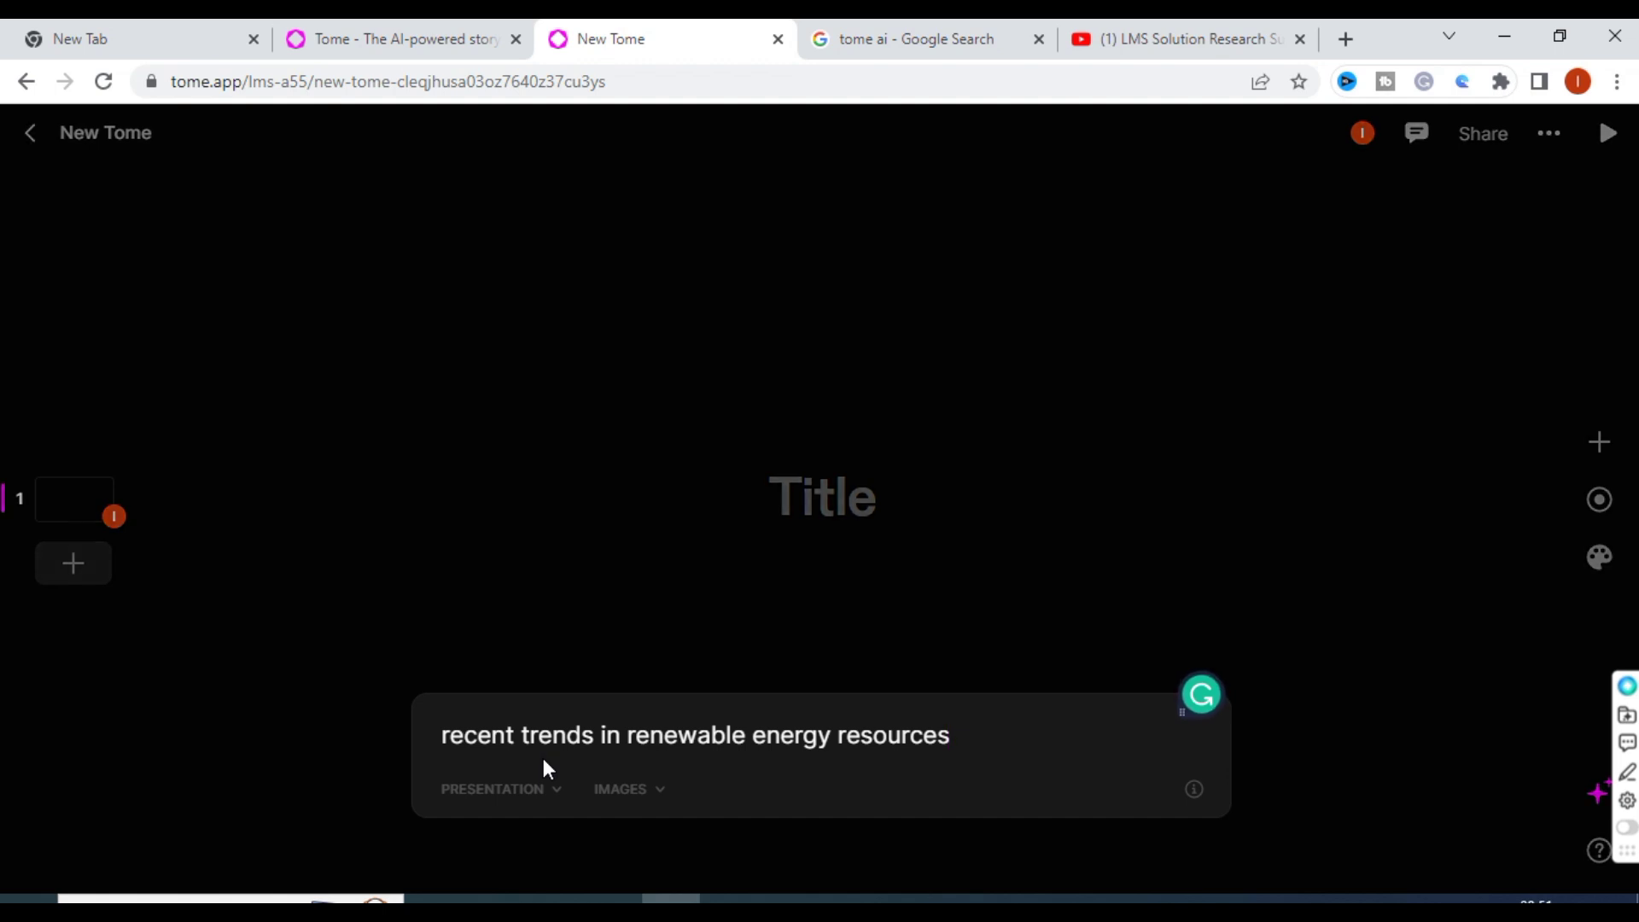
{"action": "key", "text": "Return"}
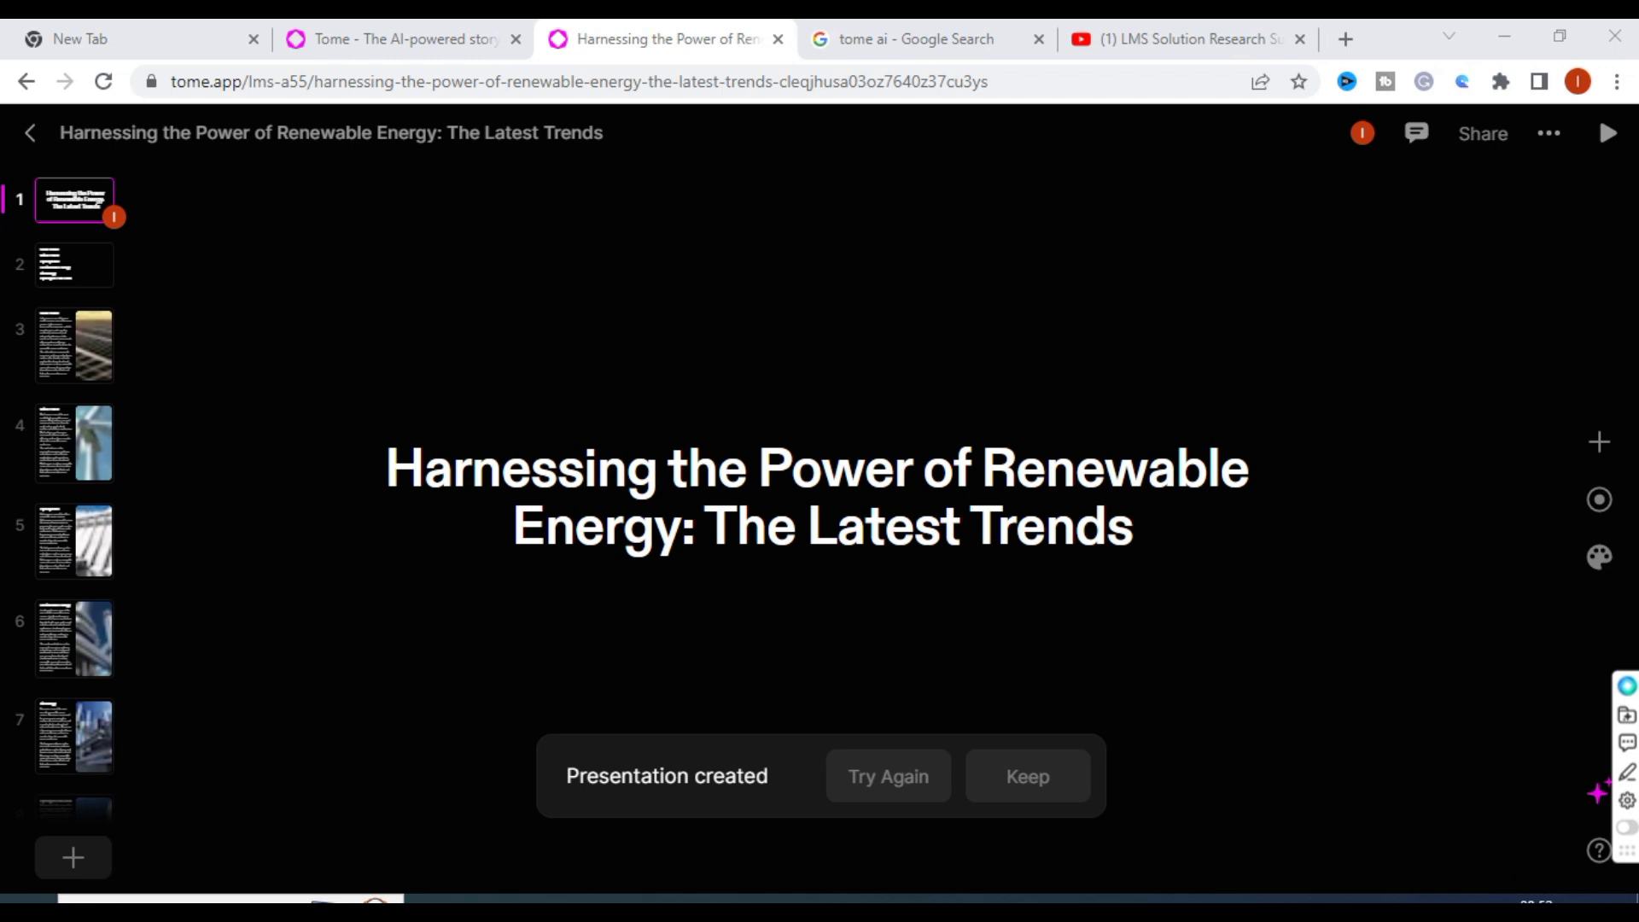
Play the deck from Solar through Bioenergy to the Hydrogen Fuel Cells slide, then exit.
{"action": "left_click", "coordinate": [1609, 135]}
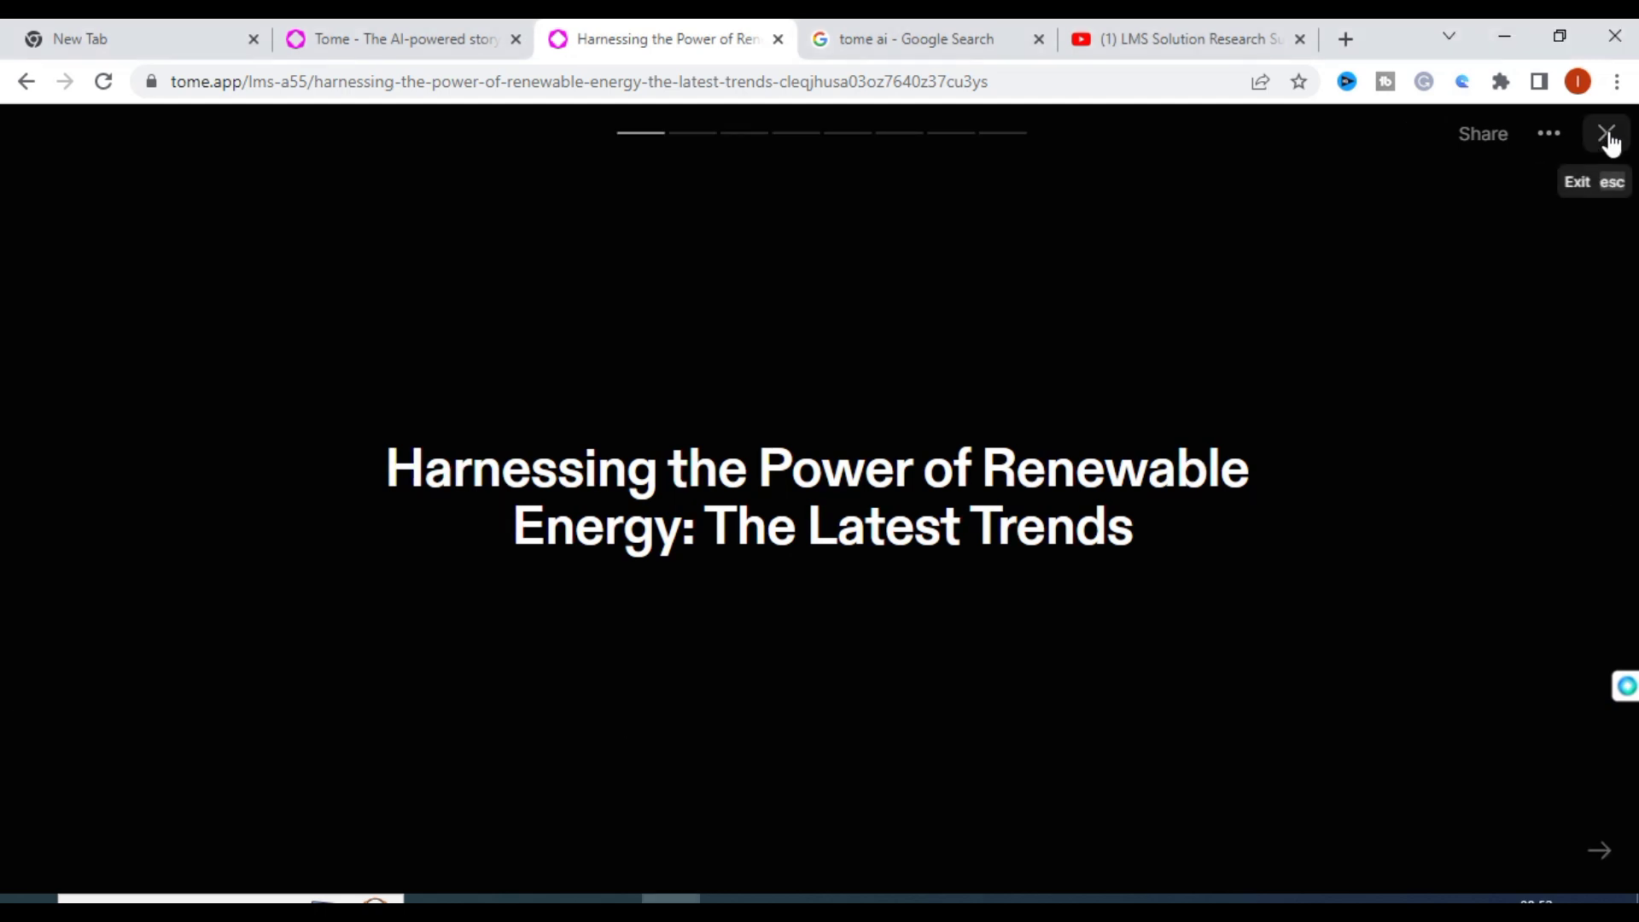
{"action": "key", "text": "Right"}
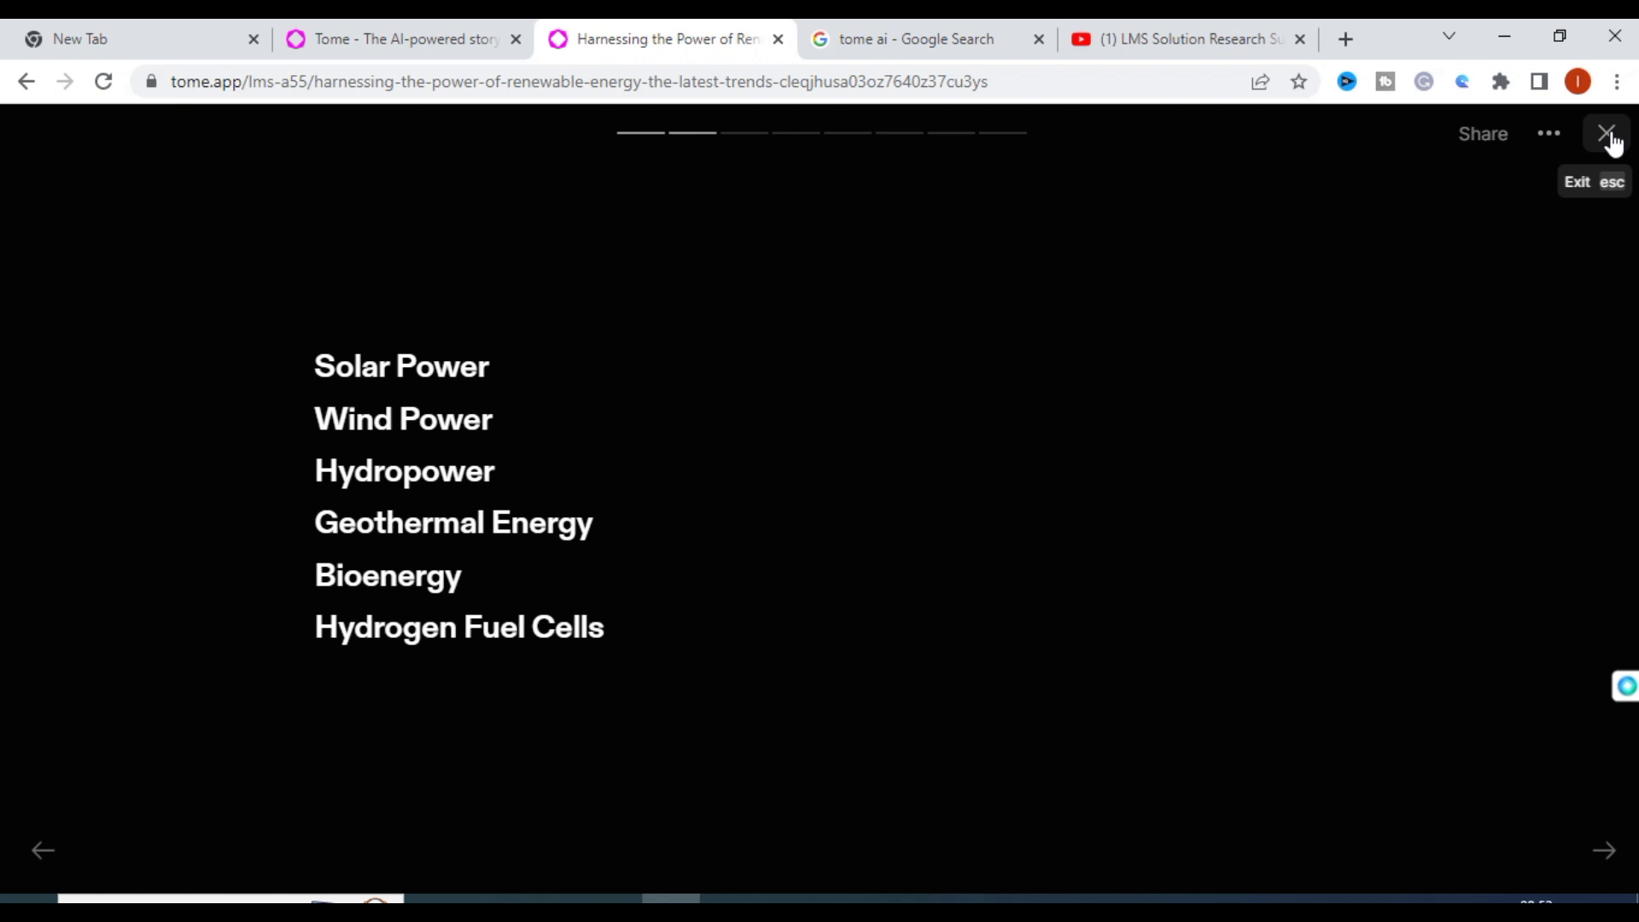
{"action": "key", "text": "Right"}
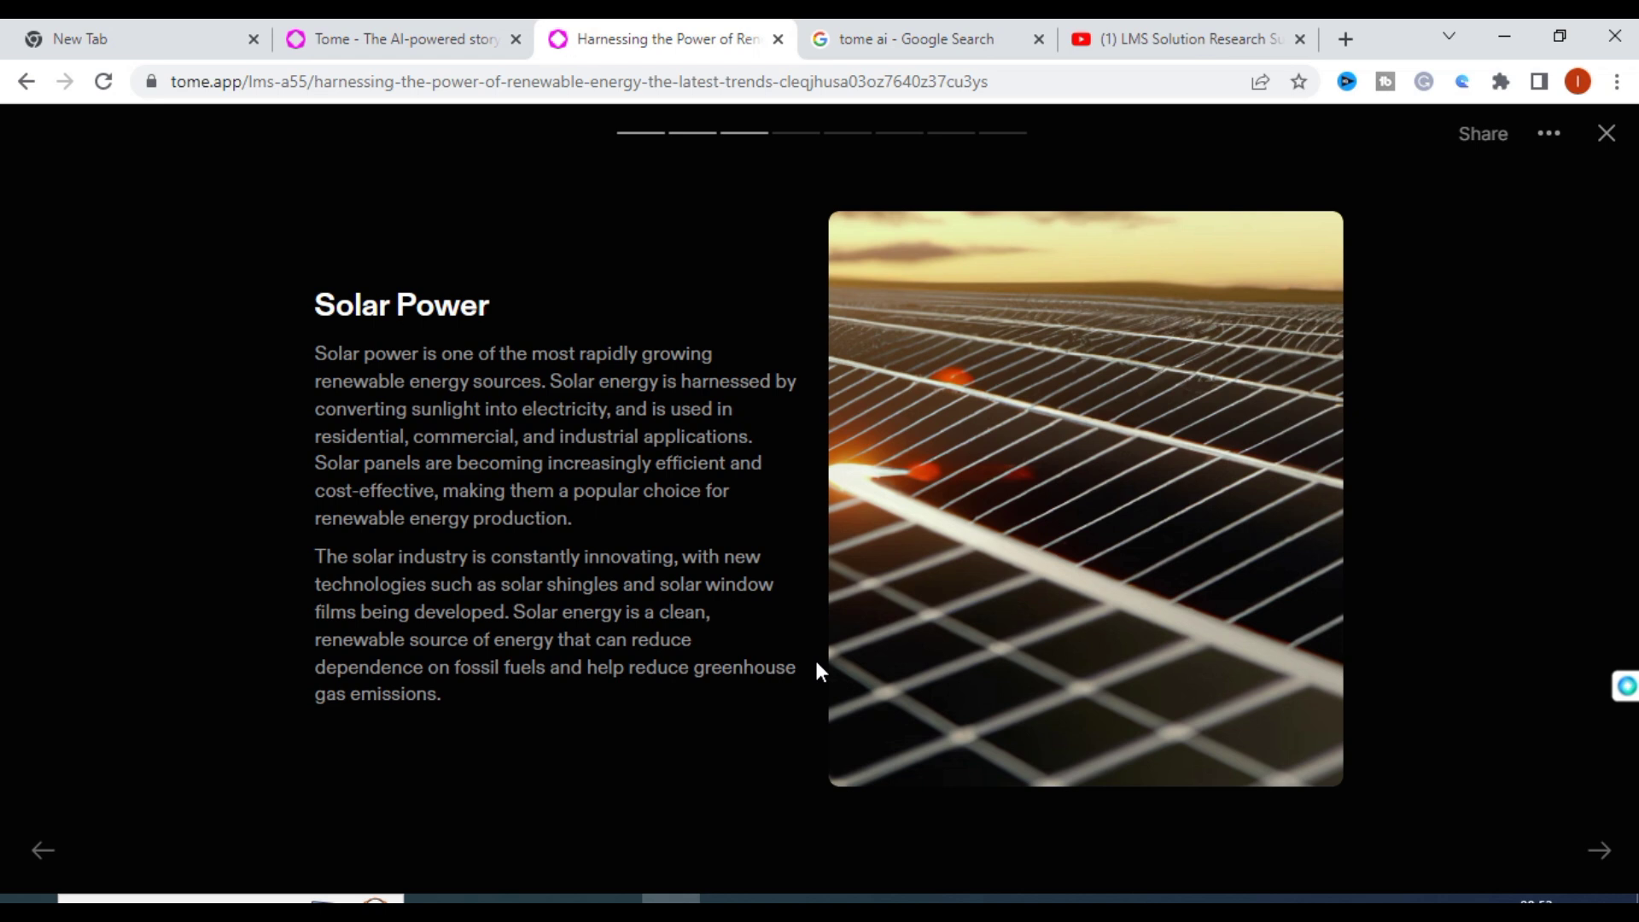
{"action": "key", "text": "Right"}
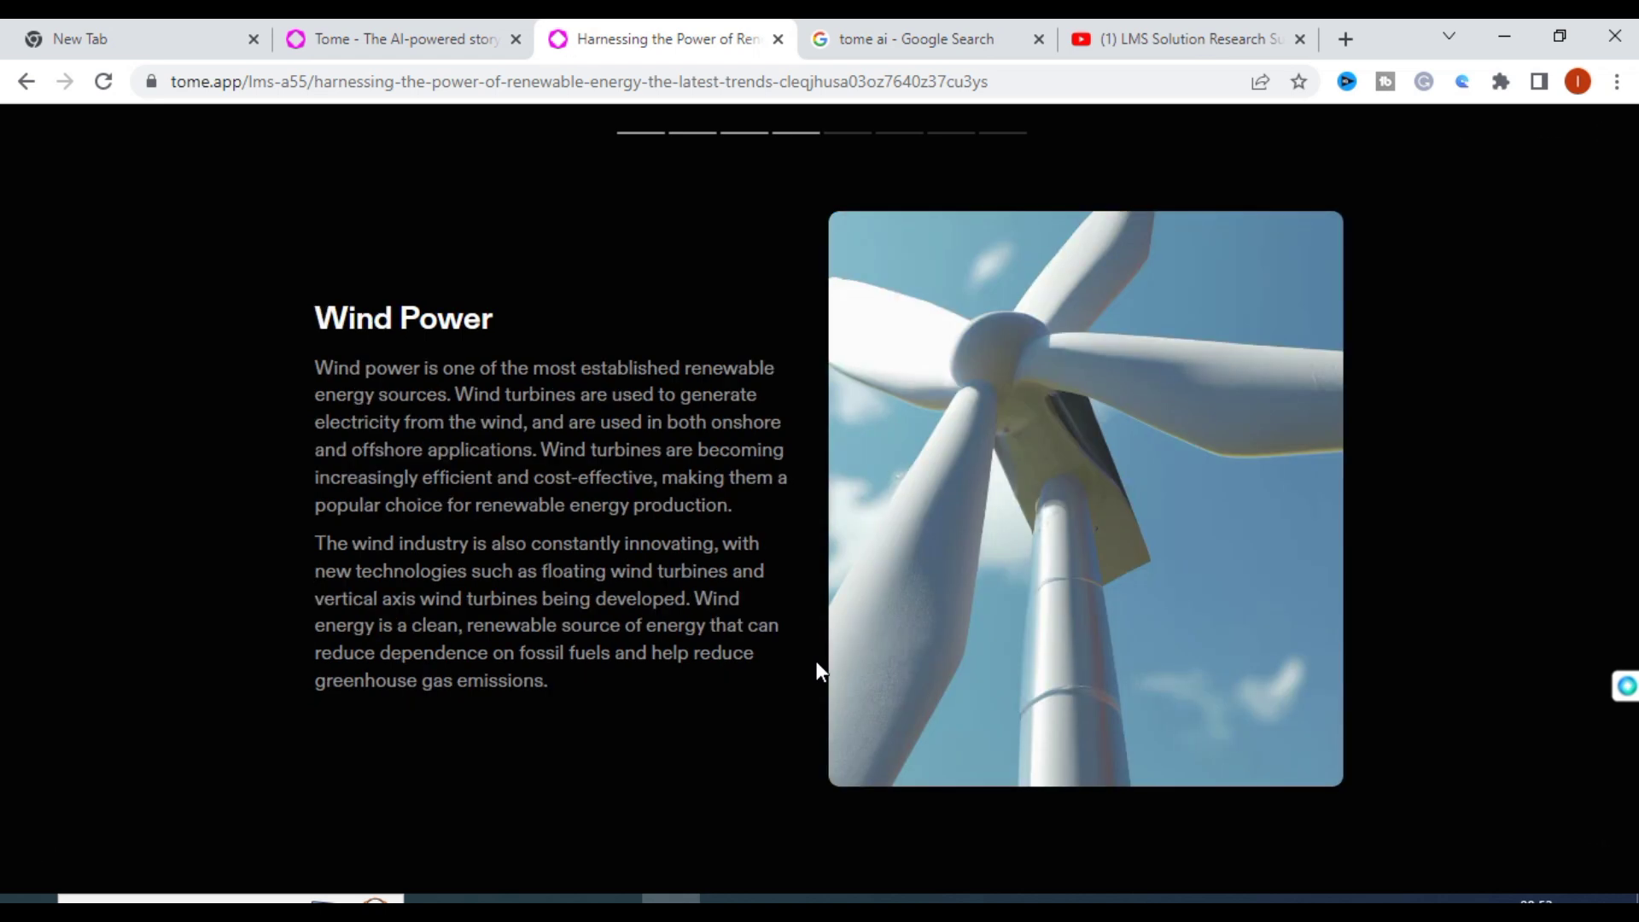
{"action": "key", "text": "Right"}
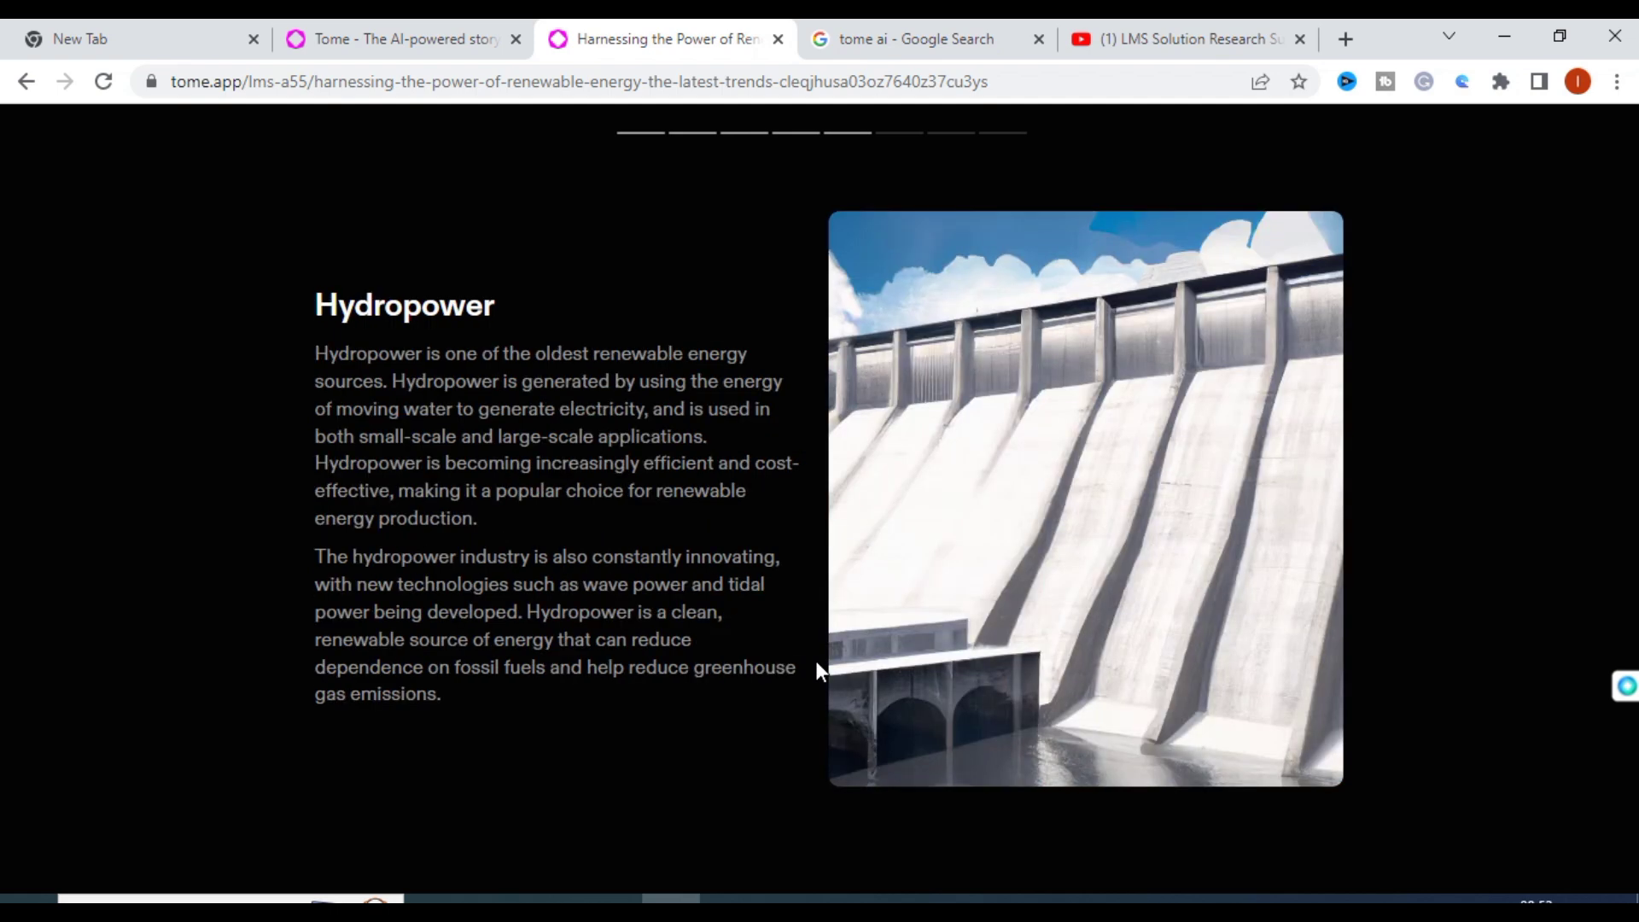
{"action": "key", "text": "Right"}
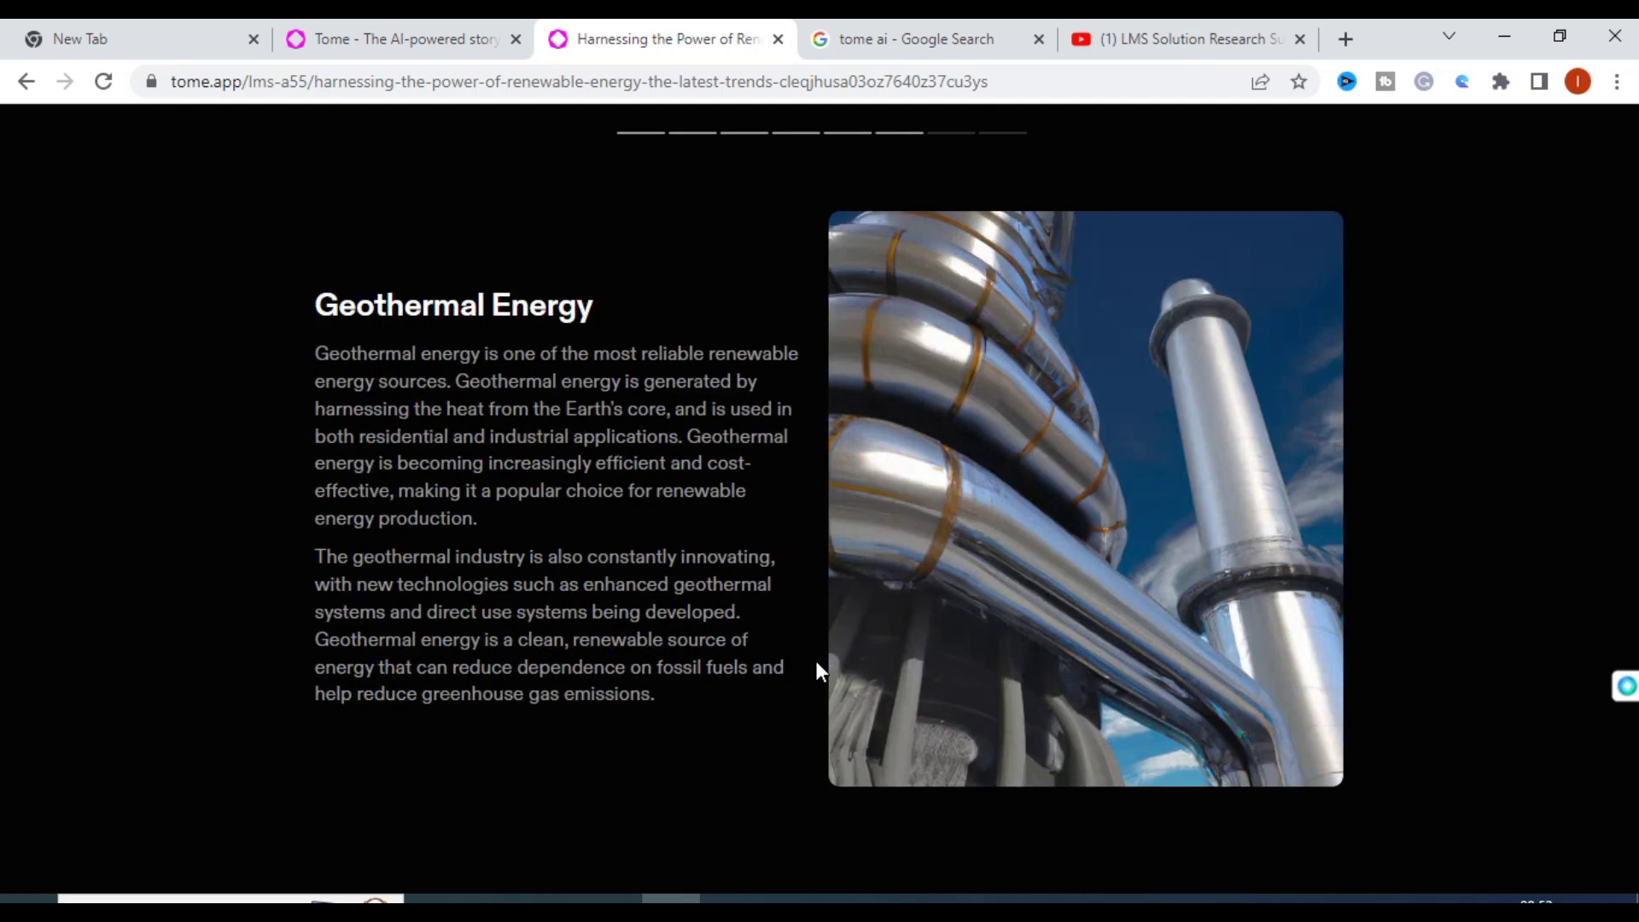
{"action": "key", "text": "Right"}
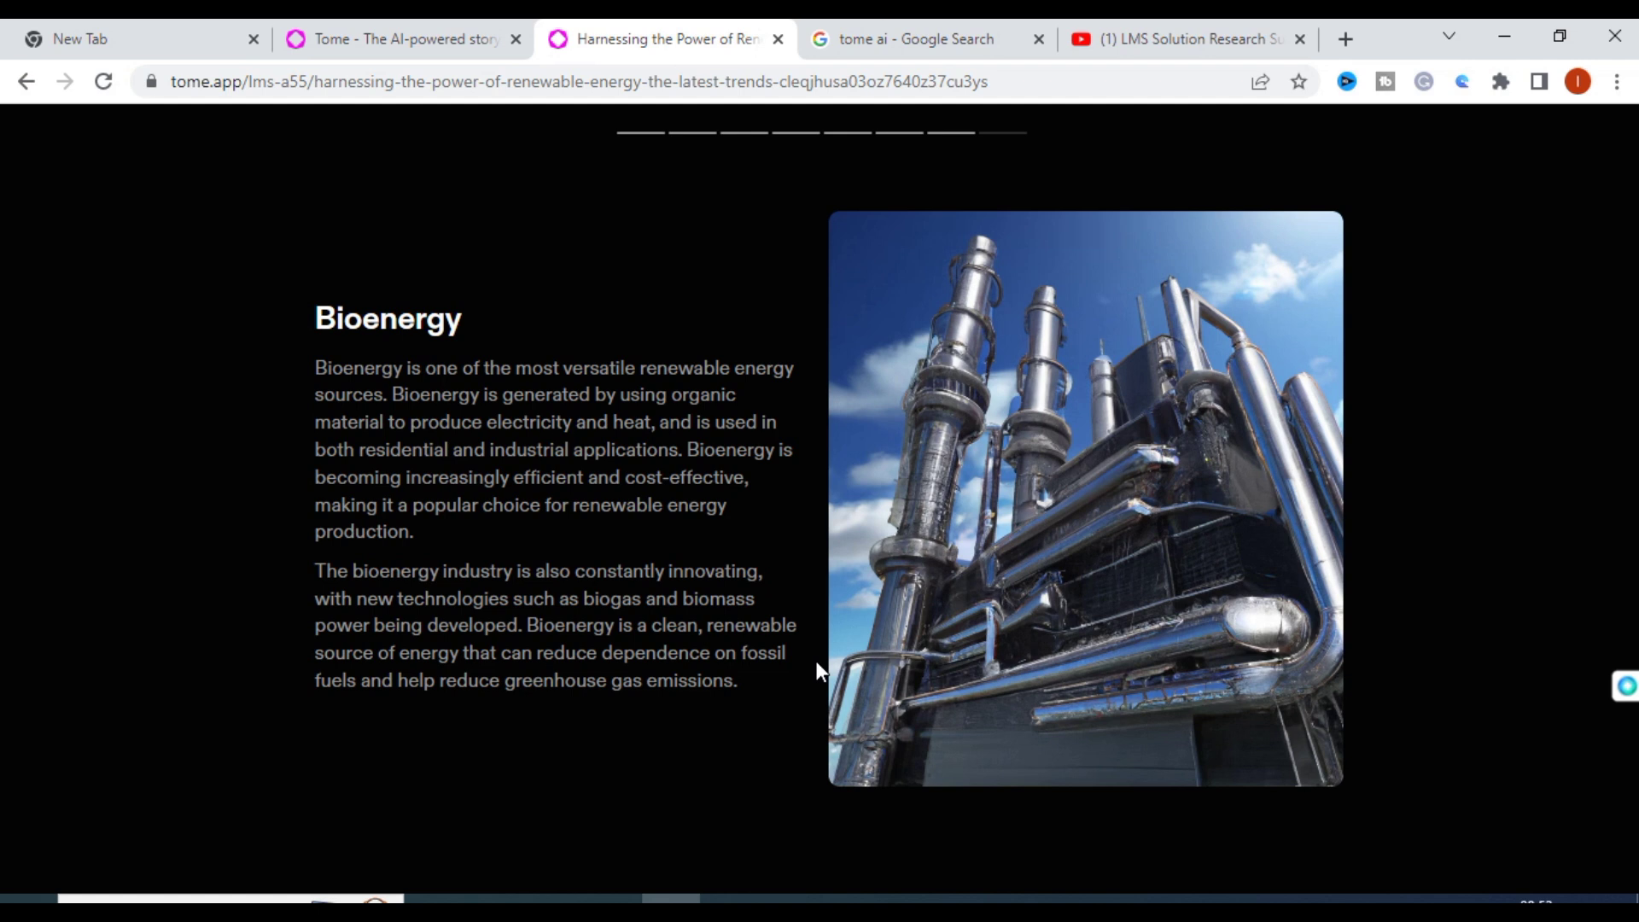
{"action": "key", "text": "Right"}
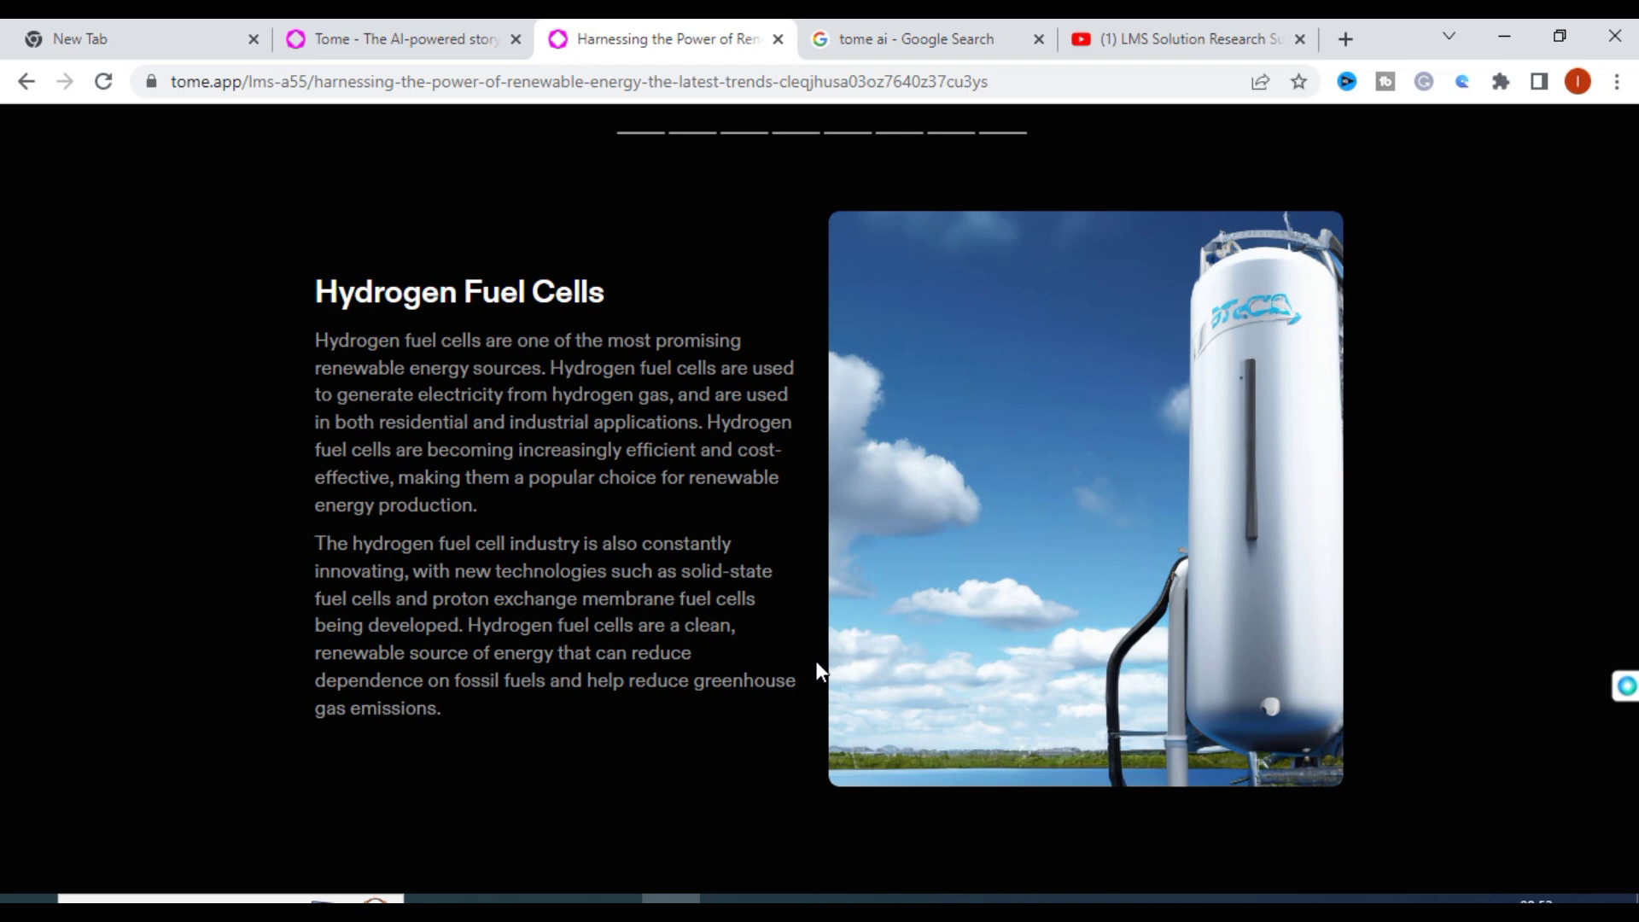
{"action": "mouse_move", "coordinate": [1605, 51]}
{"action": "left_click", "coordinate": [1607, 135]}
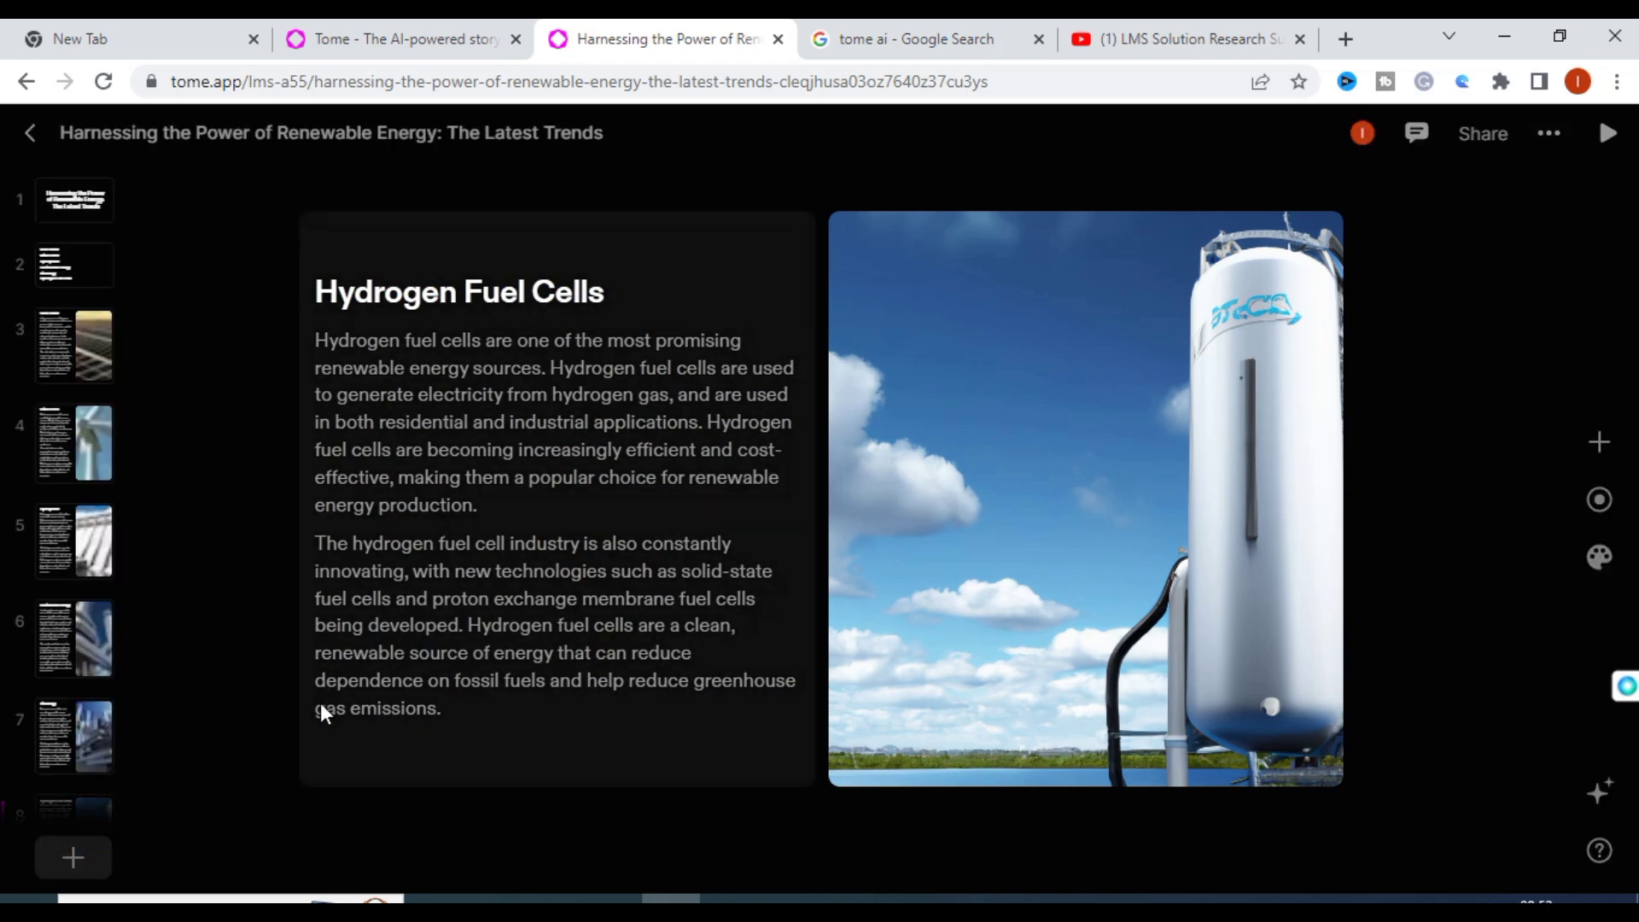
Browse the Add Something embed types, then open the camera and microphone Record panel.
{"action": "scroll", "coordinate": [59, 674], "scroll_direction": "down", "scroll_amount": 2}
{"action": "scroll", "coordinate": [53, 688], "scroll_direction": "up", "scroll_amount": 1}
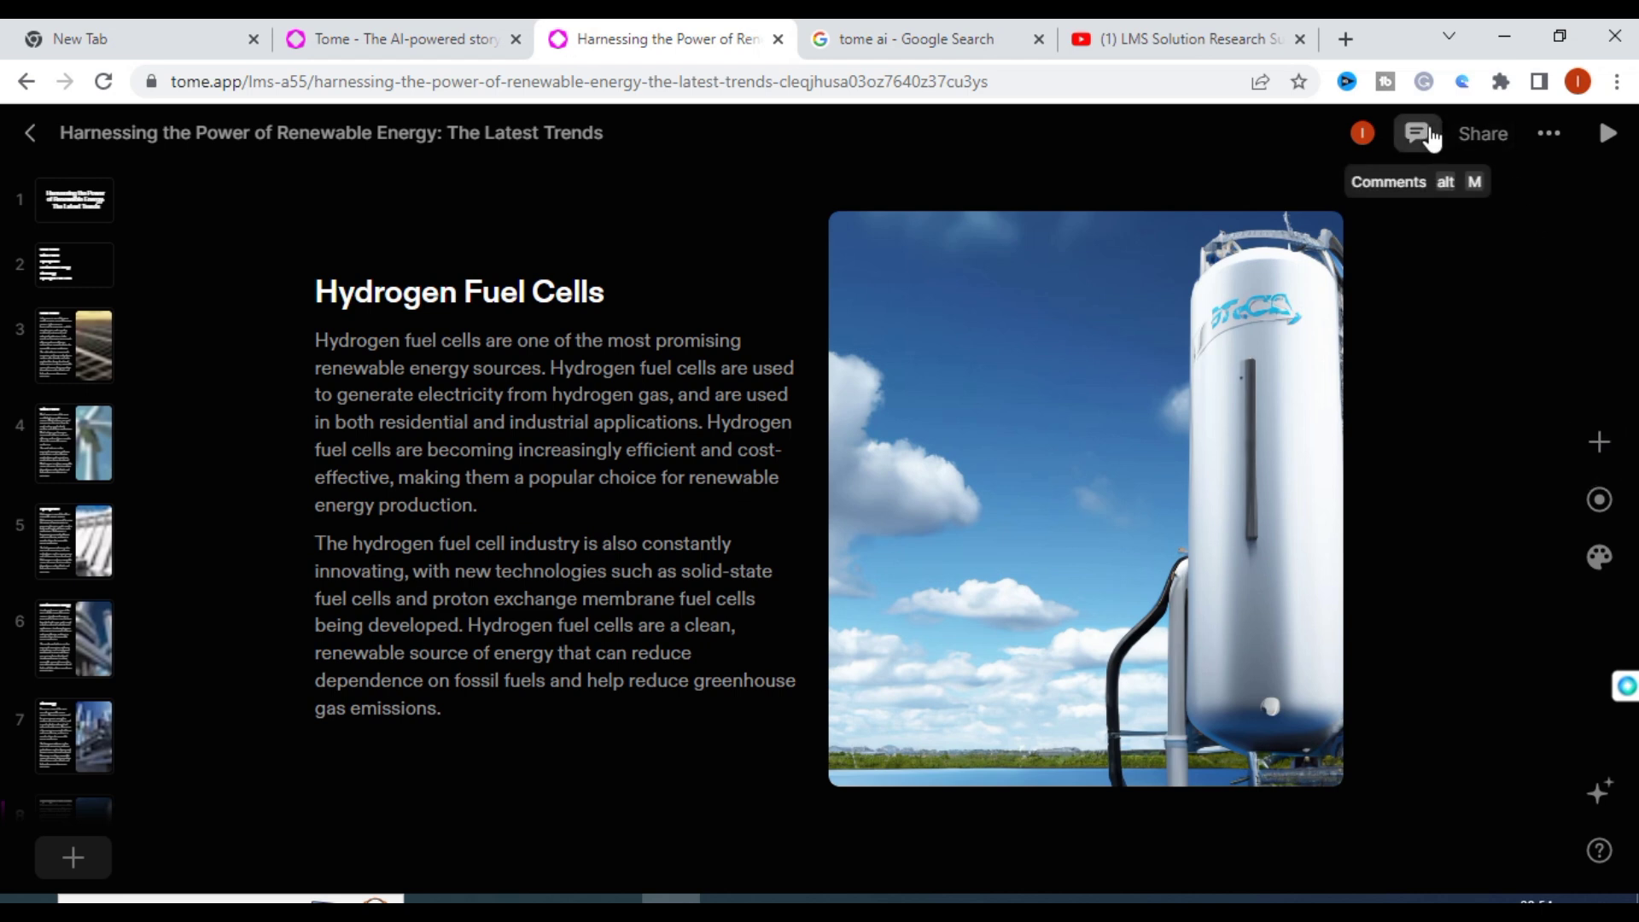
{"action": "left_click", "coordinate": [1602, 443]}
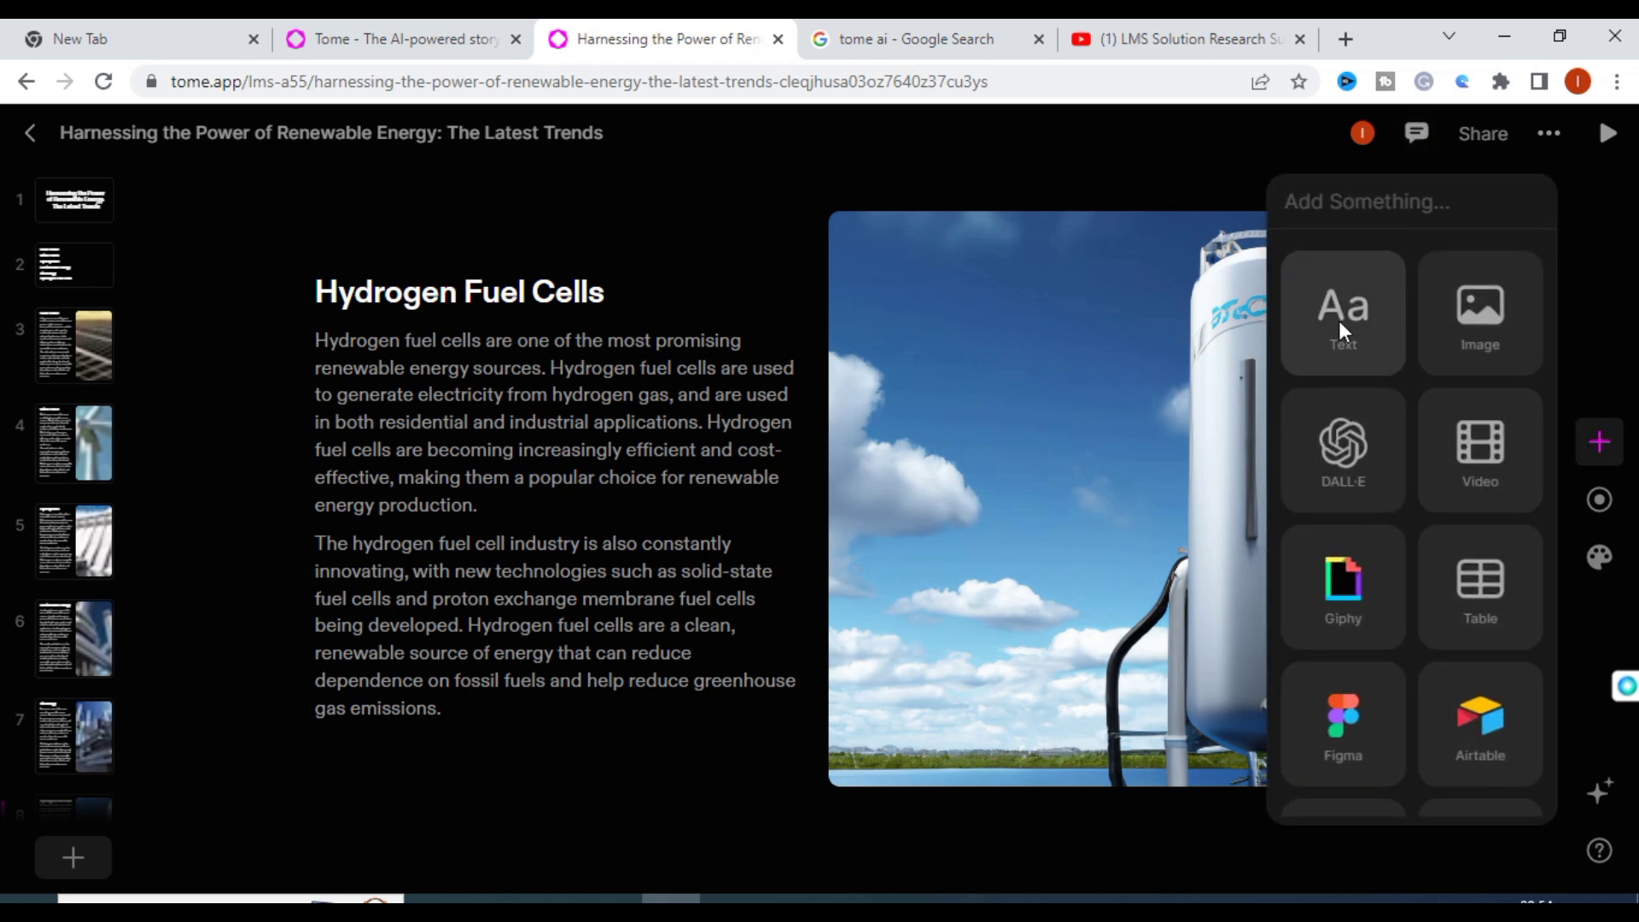
{"action": "scroll", "coordinate": [1354, 382], "scroll_direction": "down", "scroll_amount": 2}
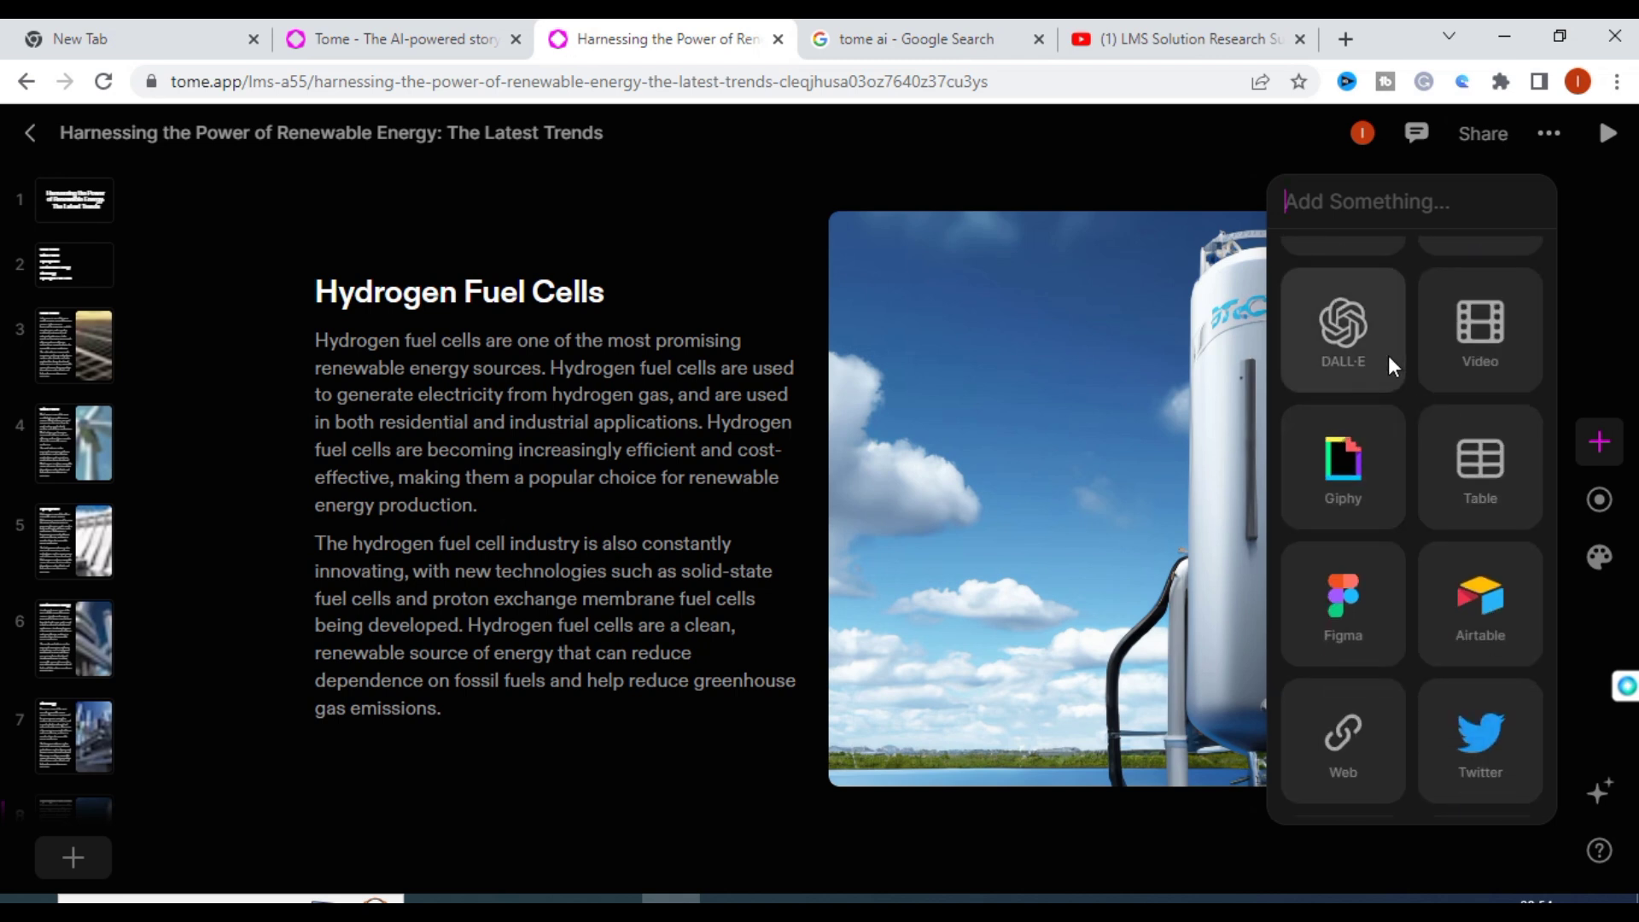
{"action": "scroll", "coordinate": [1447, 329], "scroll_direction": "down", "scroll_amount": 1}
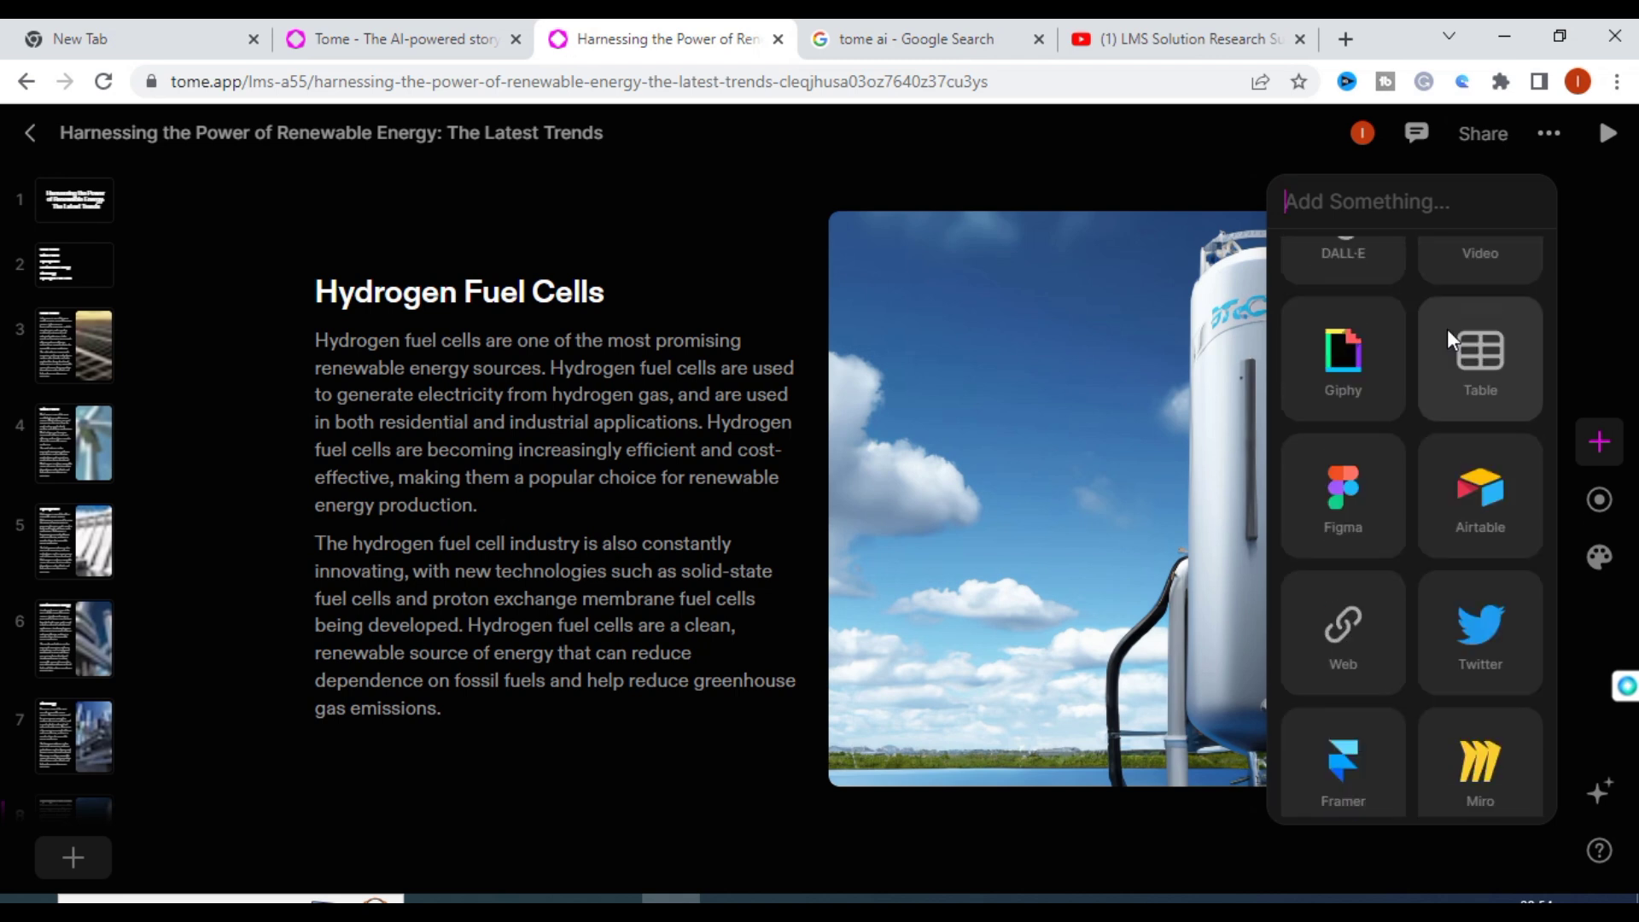
{"action": "scroll", "coordinate": [1447, 329], "scroll_direction": "down", "scroll_amount": 1}
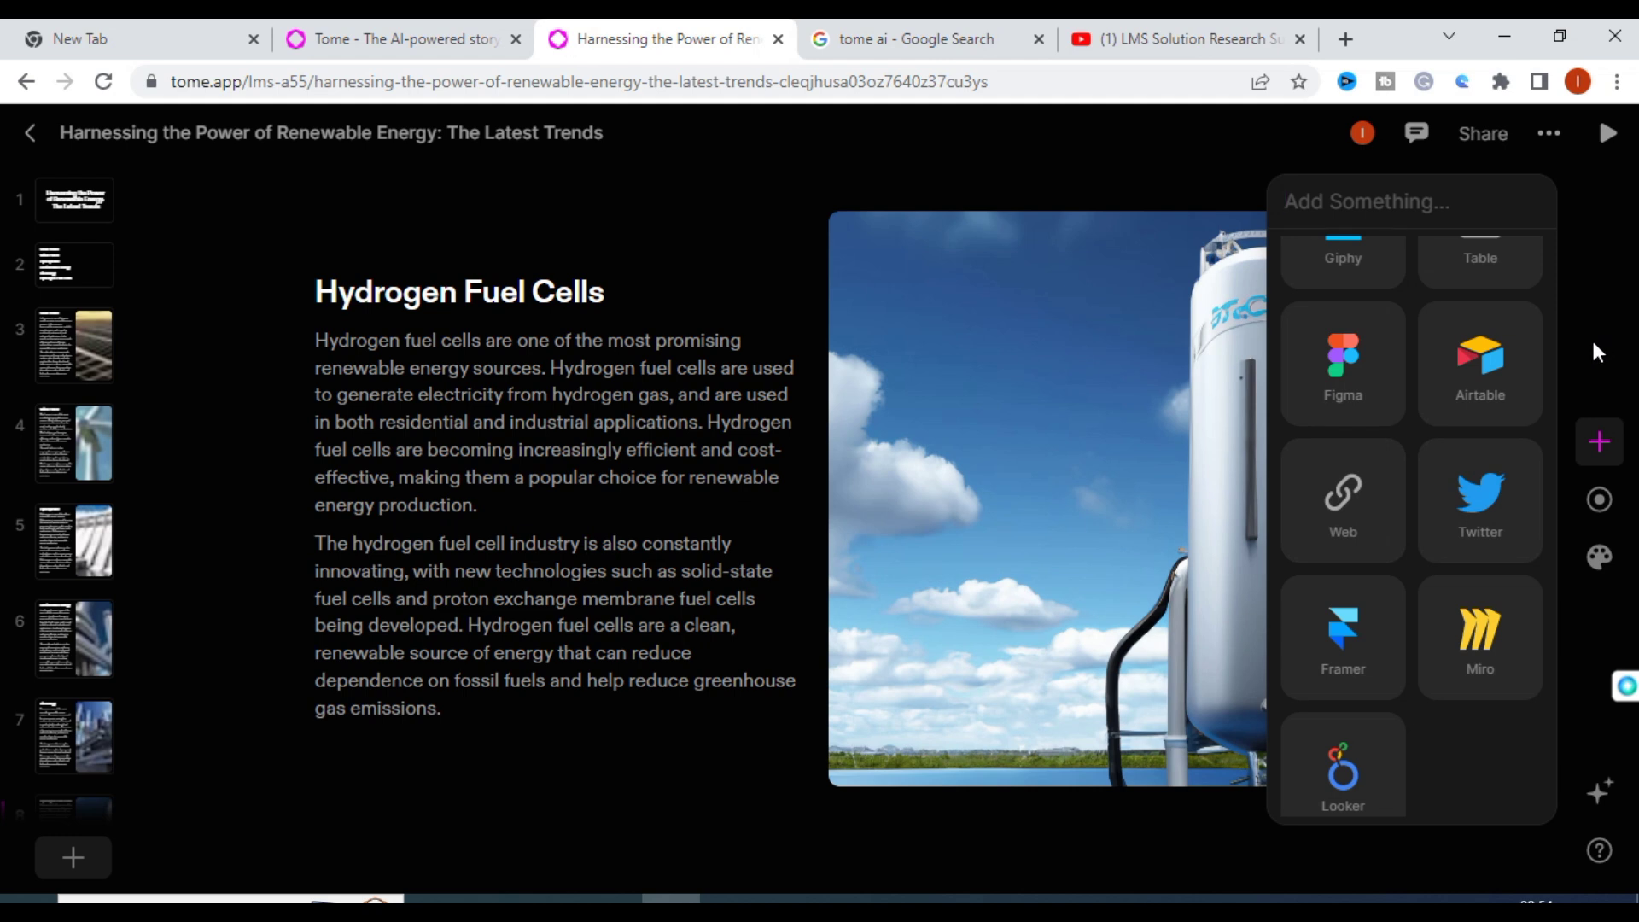
{"action": "left_click", "coordinate": [1609, 498]}
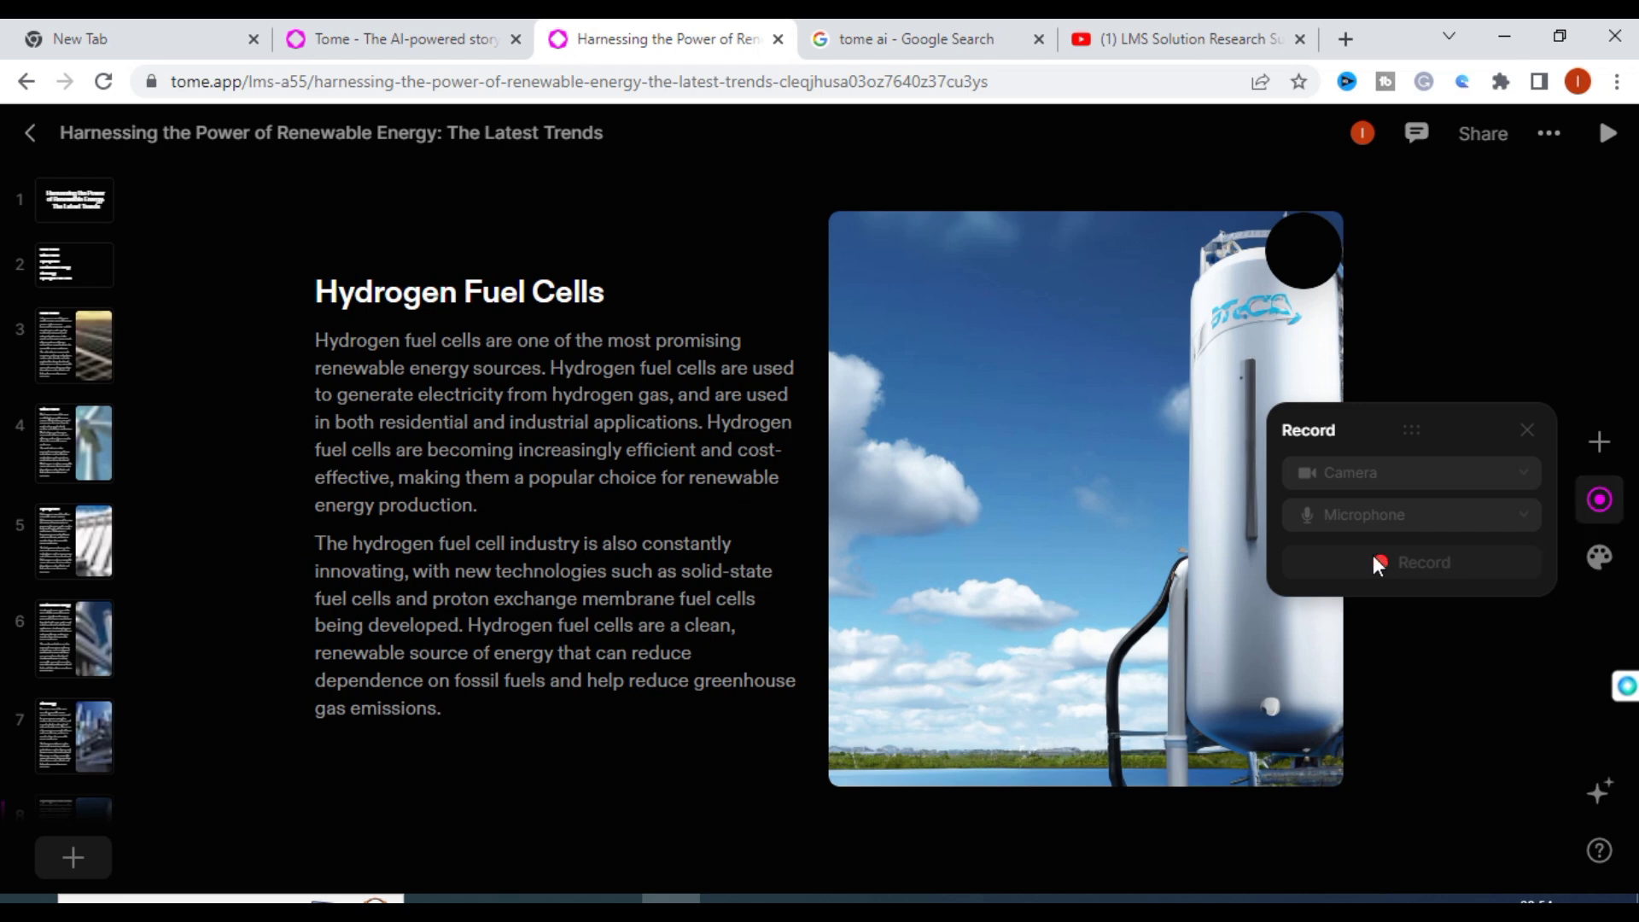
Close Record, preview the Ocean, Neptune and Dune themes, and apply the Moss theme.
{"action": "left_click", "coordinate": [1453, 664]}
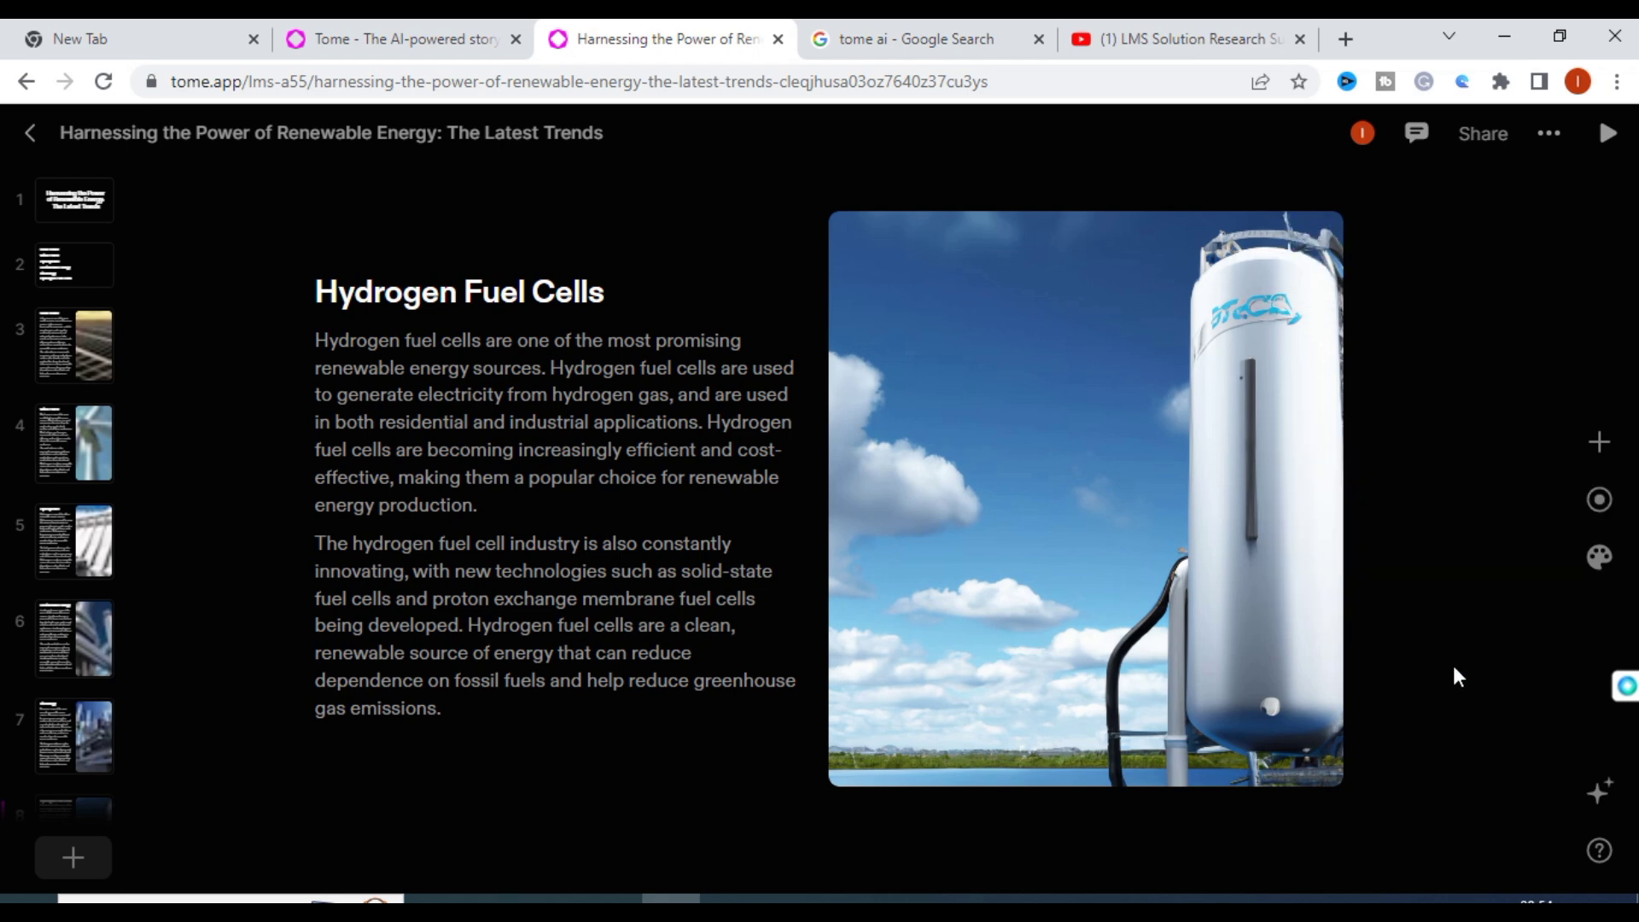
{"action": "left_click", "coordinate": [1599, 572]}
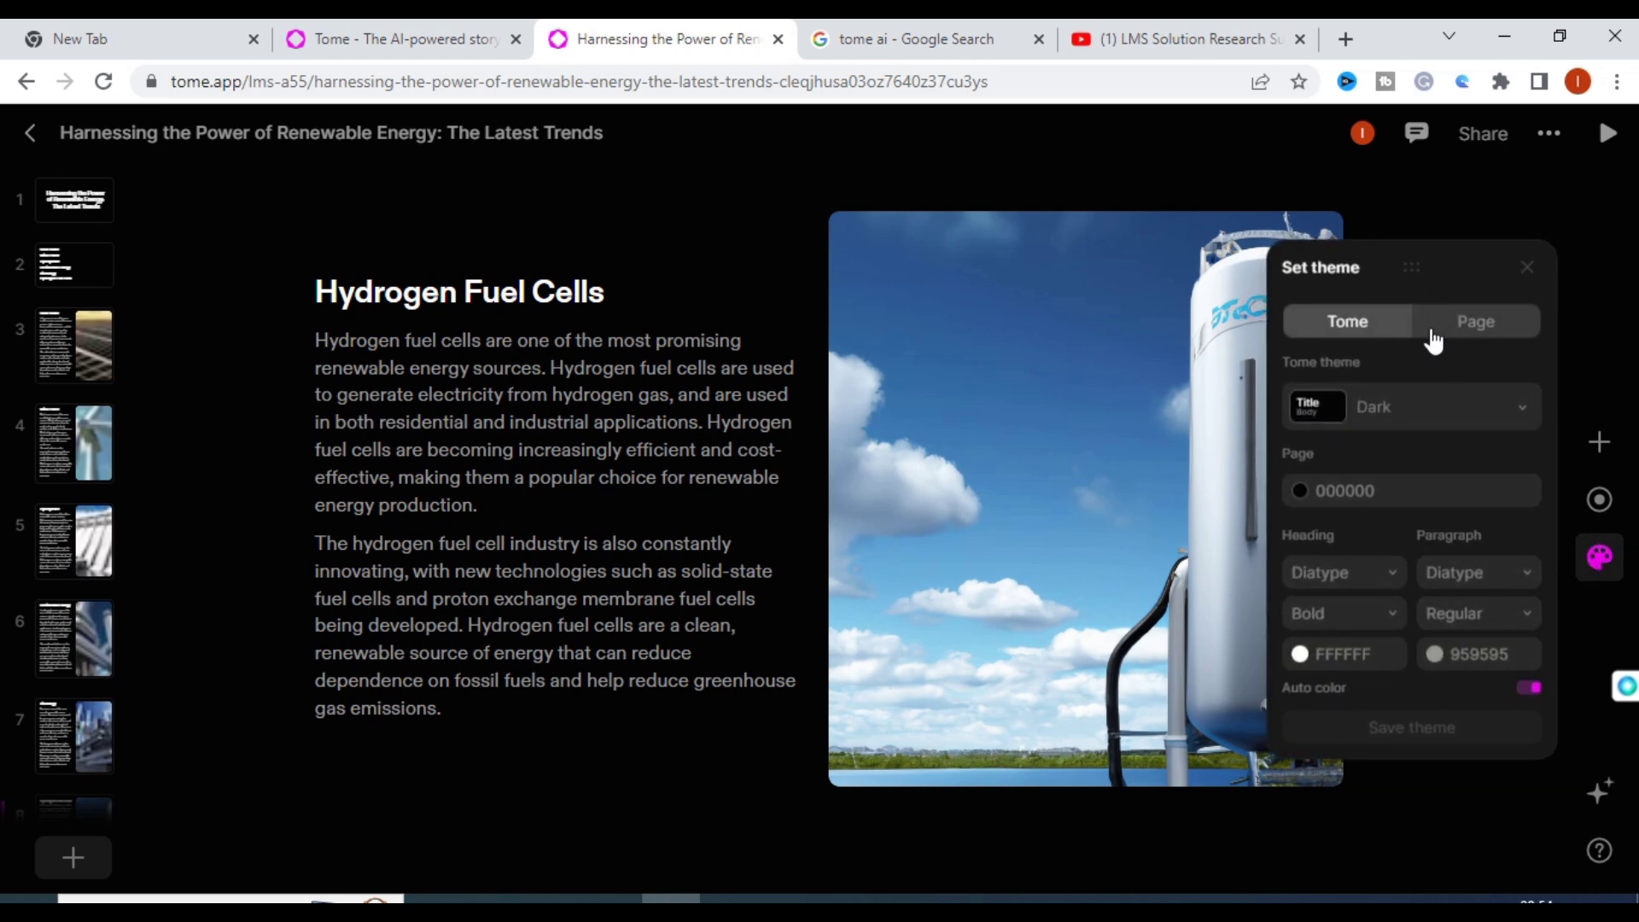
{"action": "left_click", "coordinate": [1490, 408]}
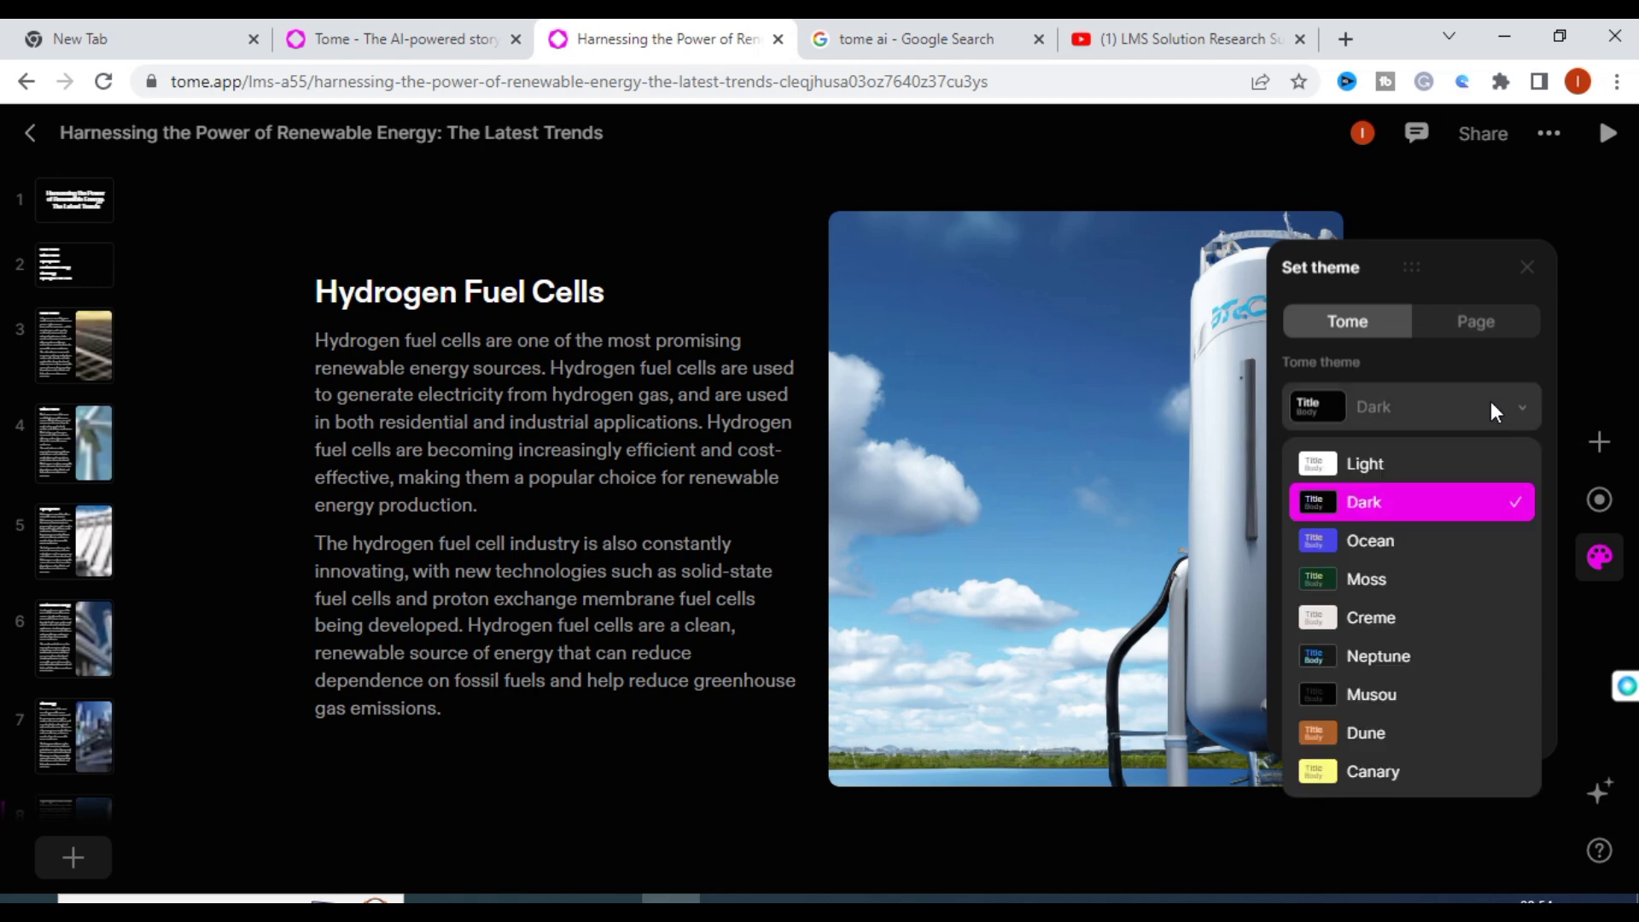
{"action": "left_click", "coordinate": [1381, 546]}
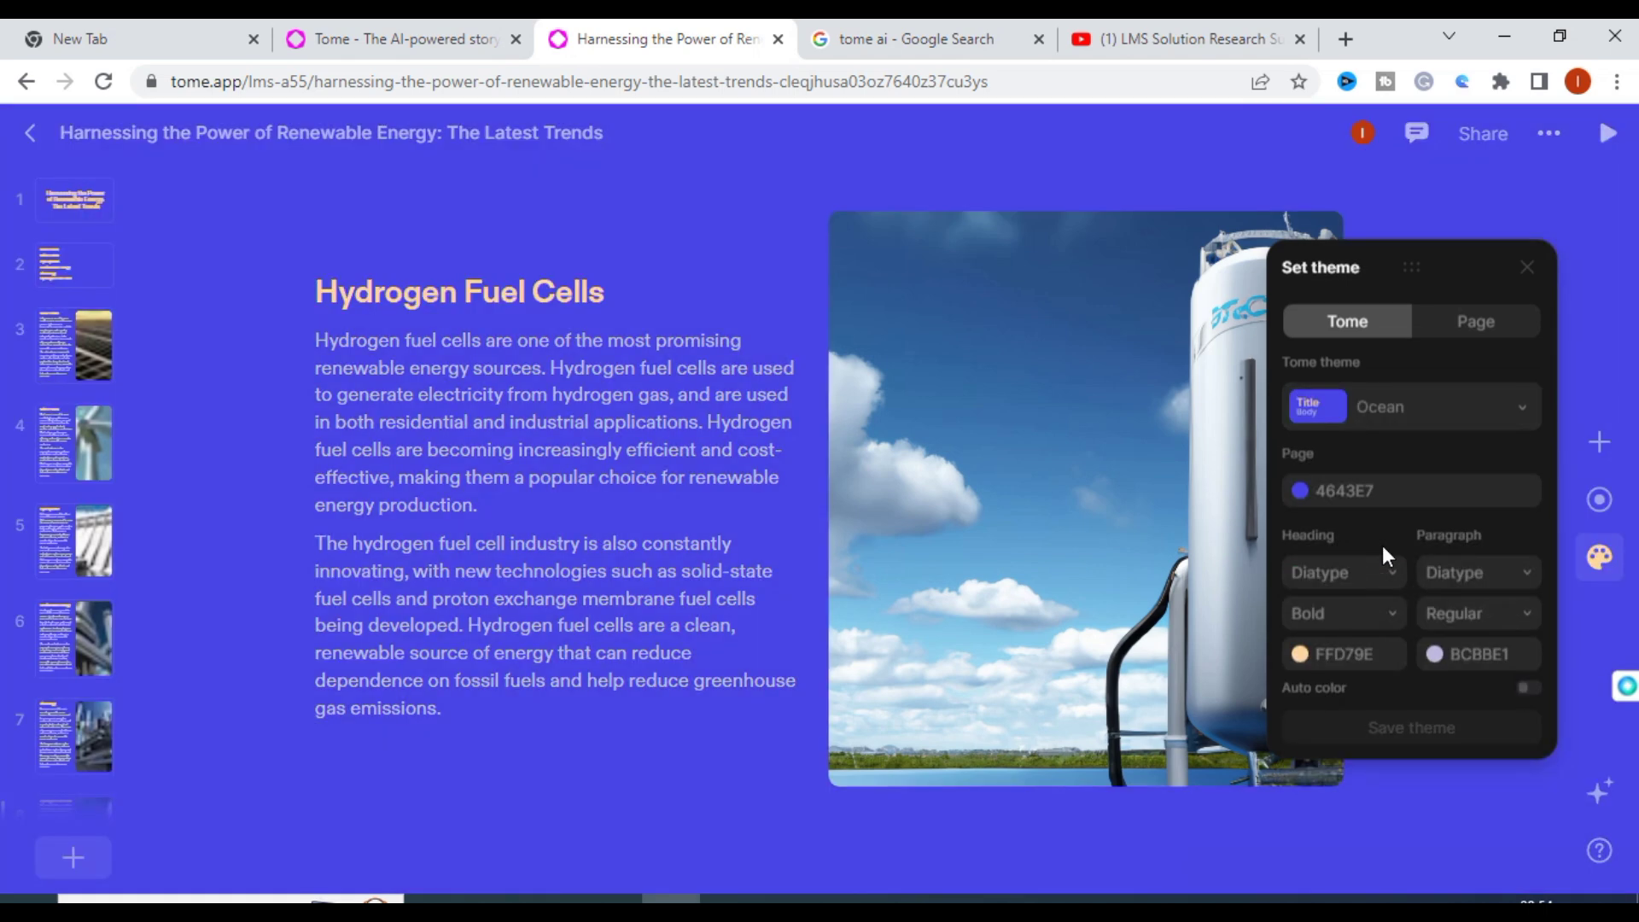
{"action": "left_click", "coordinate": [1492, 413]}
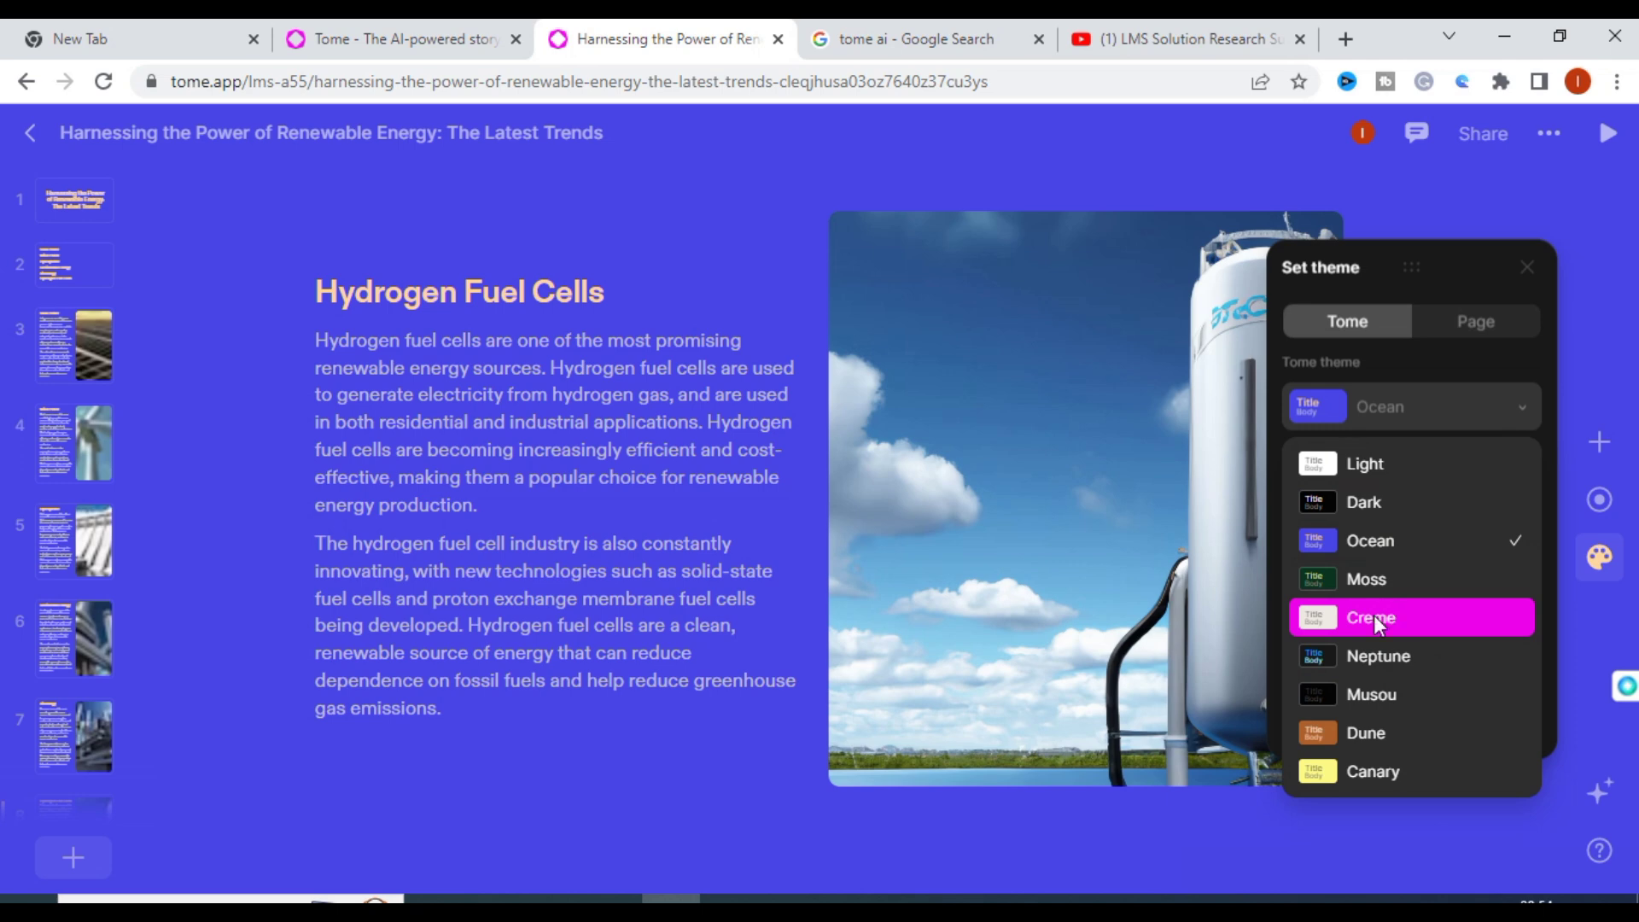
{"action": "left_click", "coordinate": [1357, 658]}
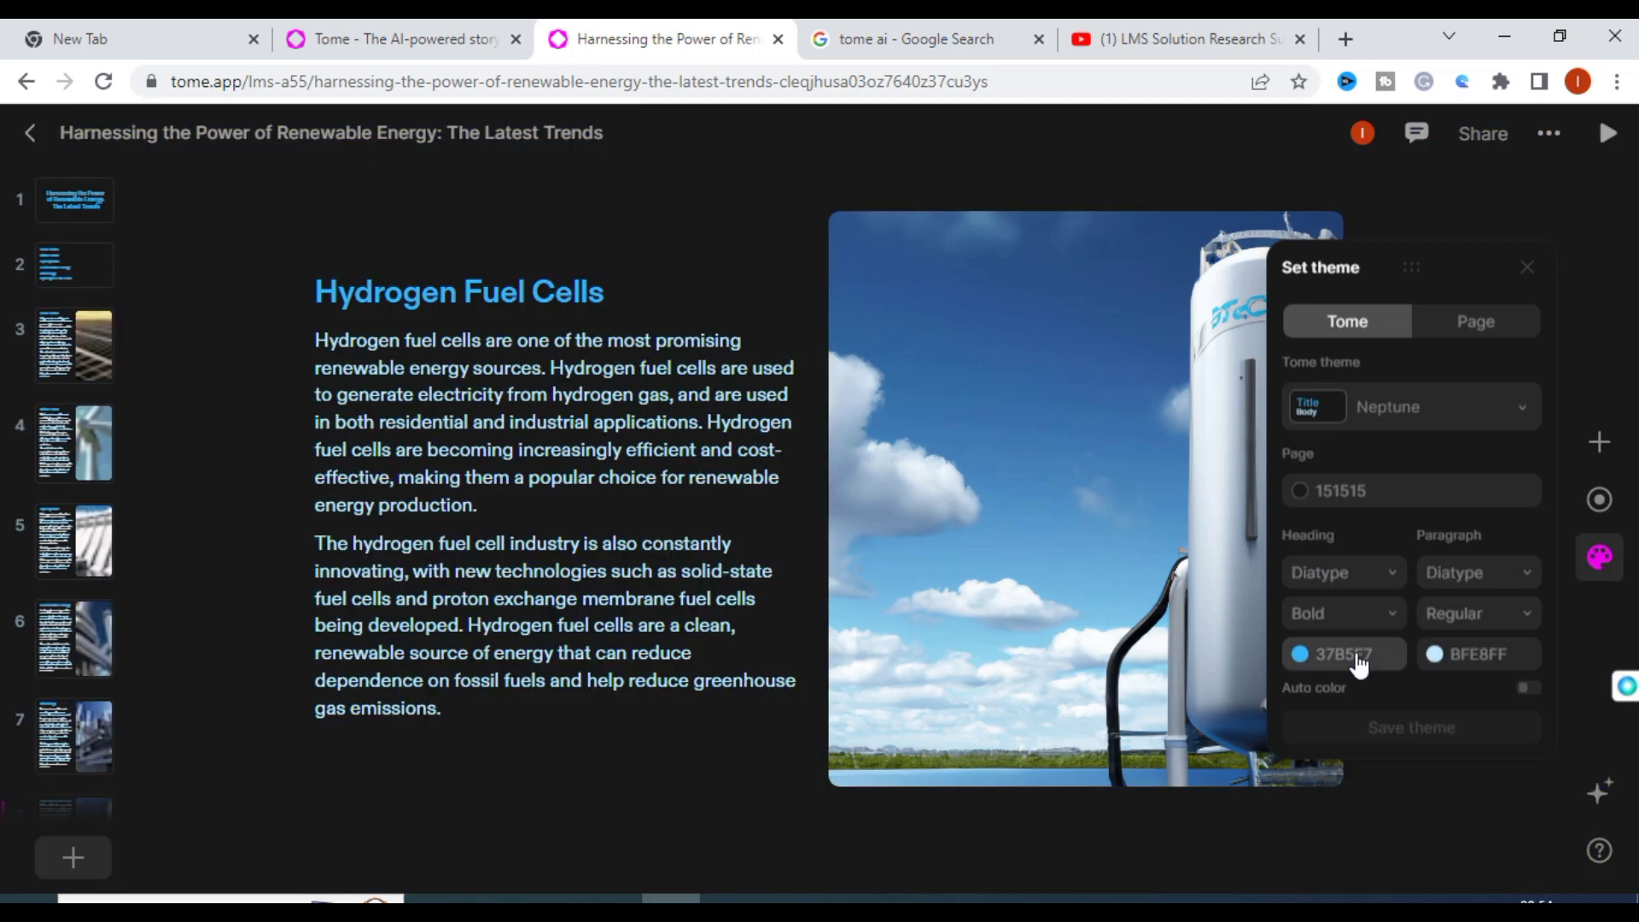
{"action": "left_click", "coordinate": [1434, 419]}
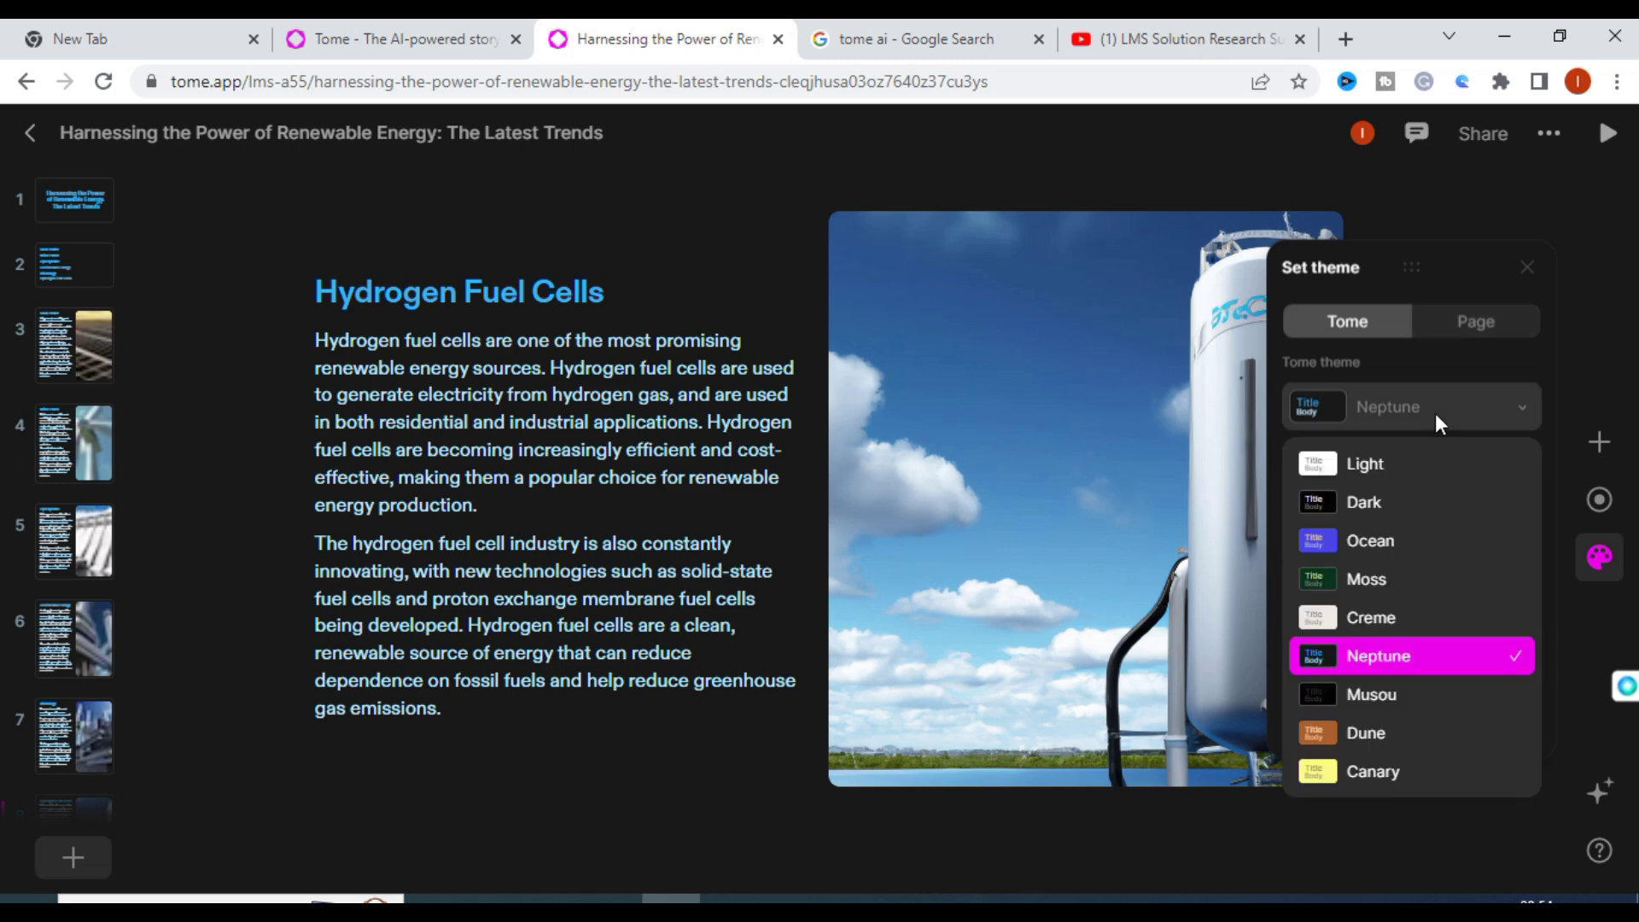
{"action": "left_click", "coordinate": [1365, 736]}
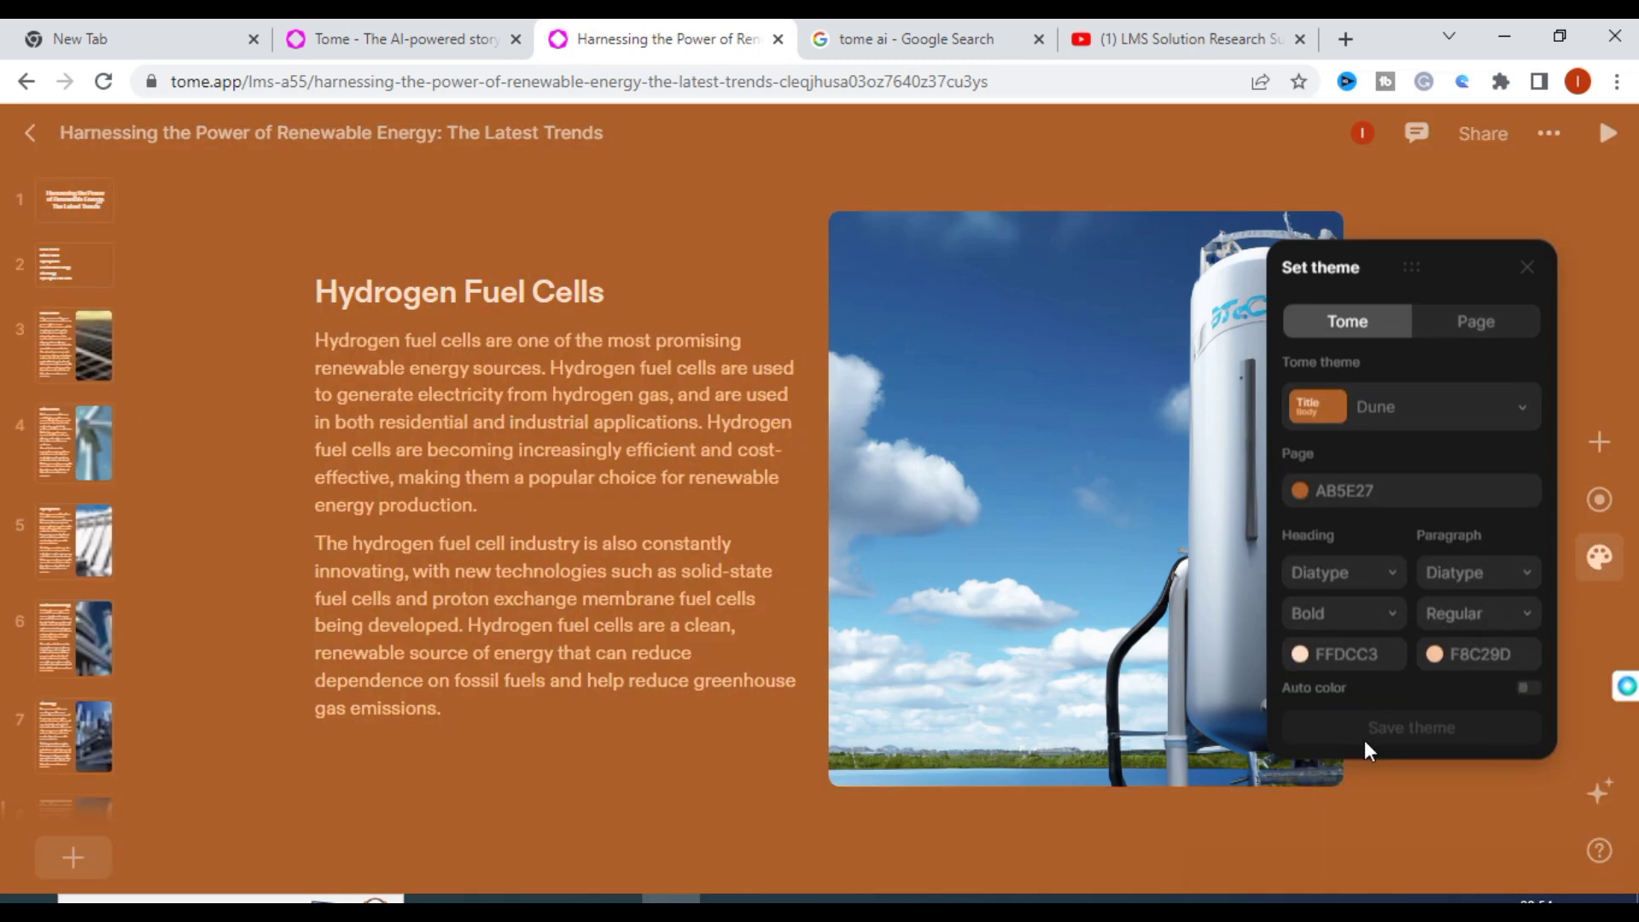
{"action": "left_click", "coordinate": [1437, 409]}
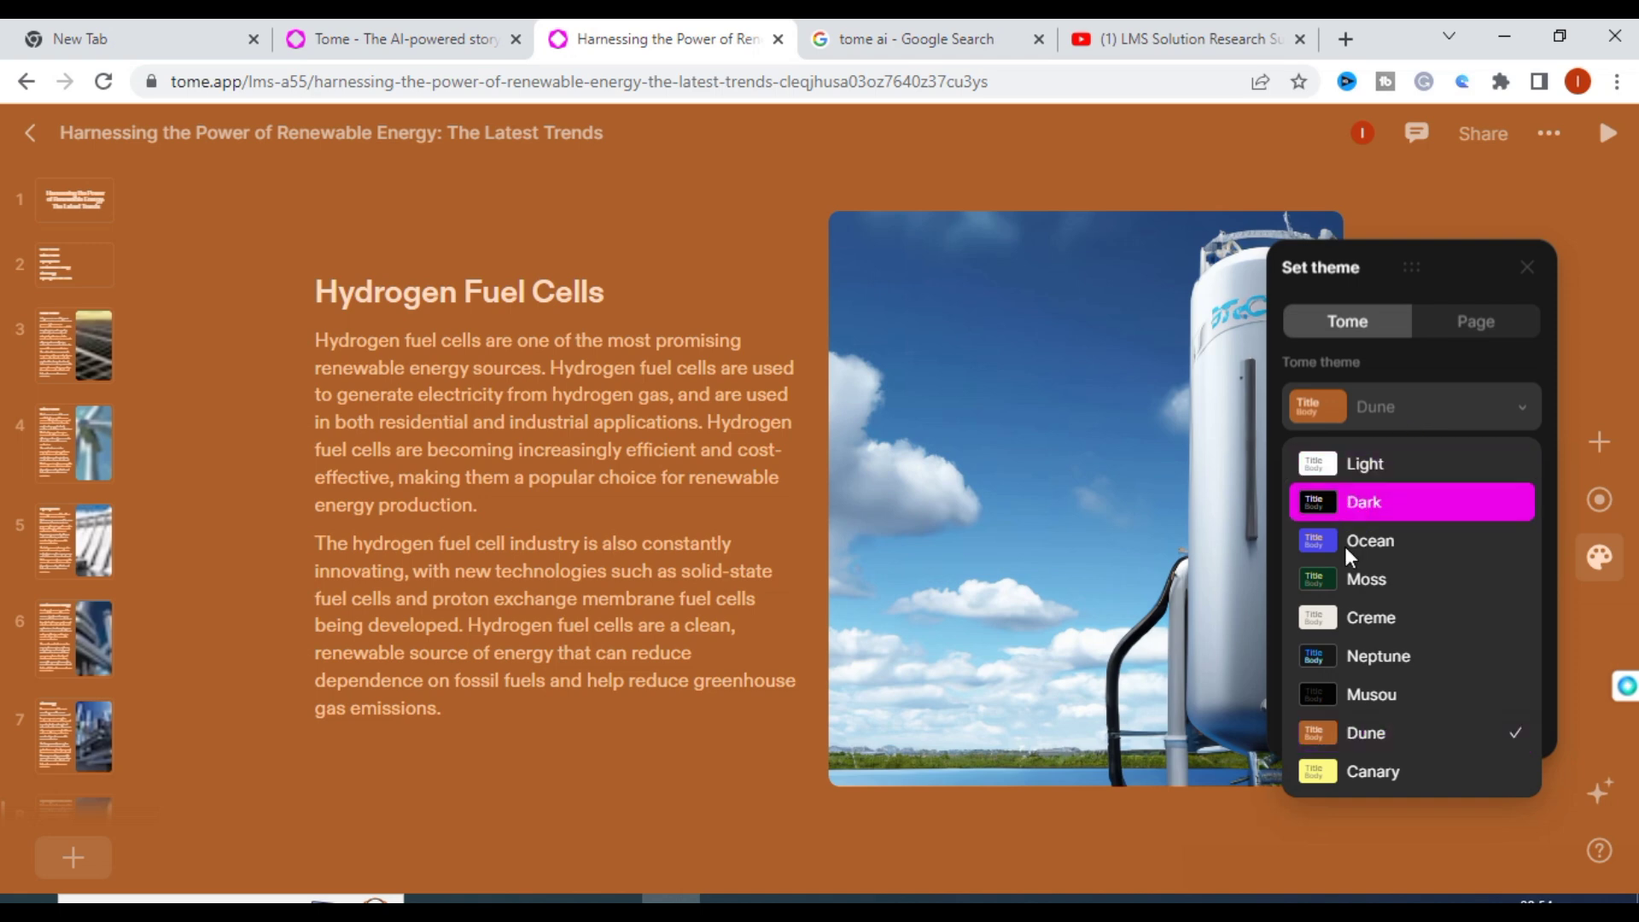
{"action": "left_click", "coordinate": [1365, 581]}
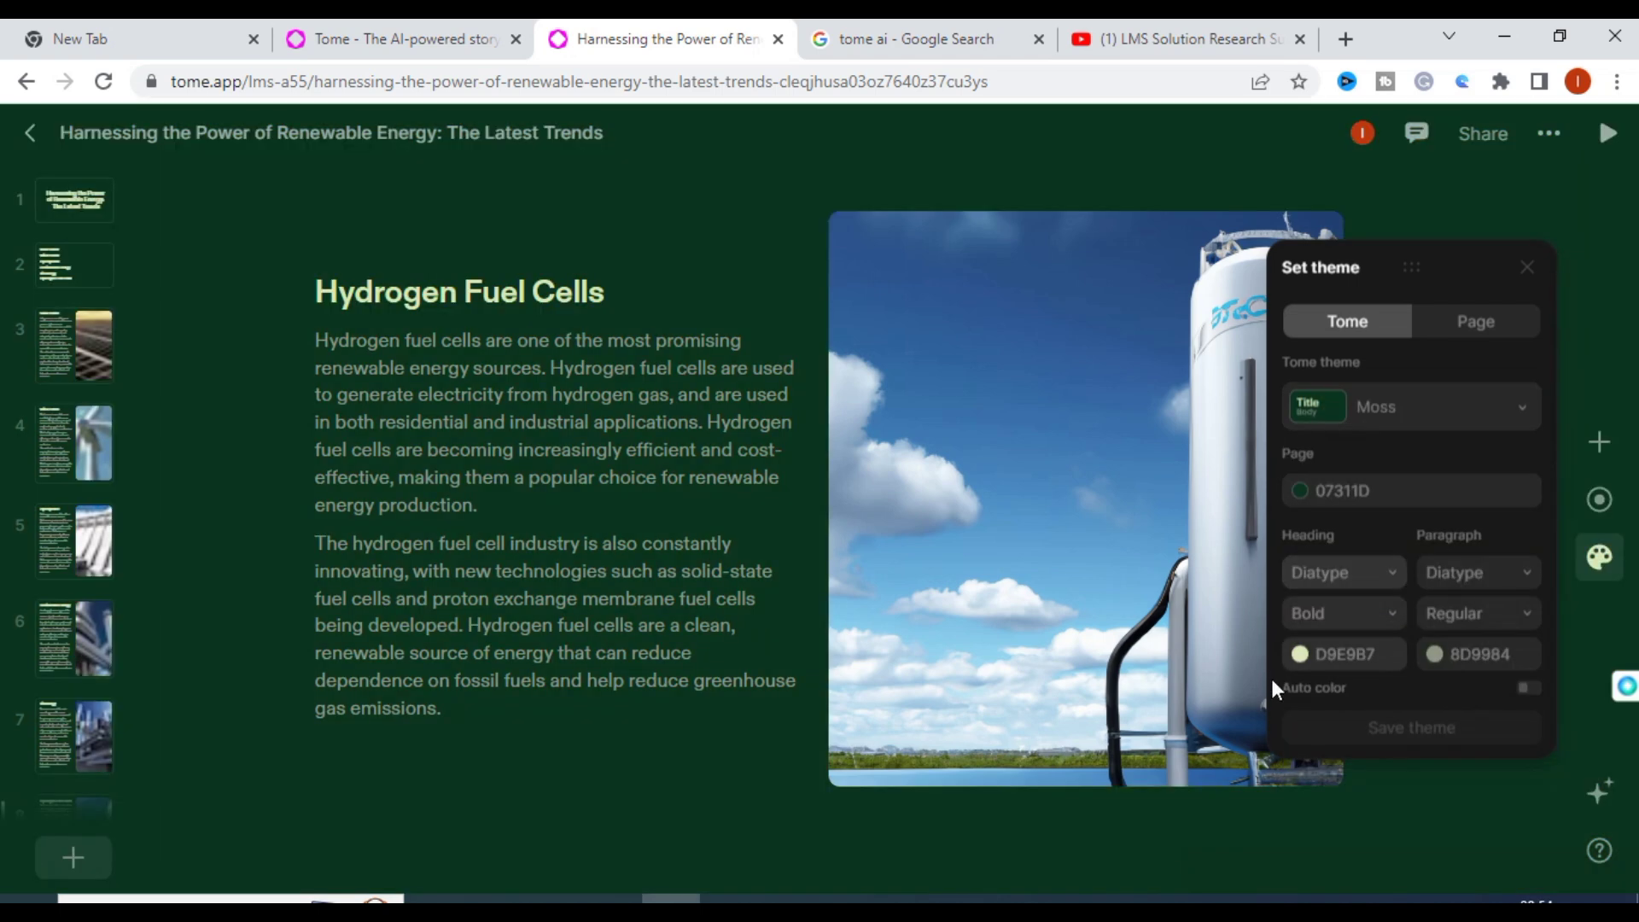
Close the theme settings and bring up the AI Create page prompt.
{"action": "left_click", "coordinate": [1431, 189]}
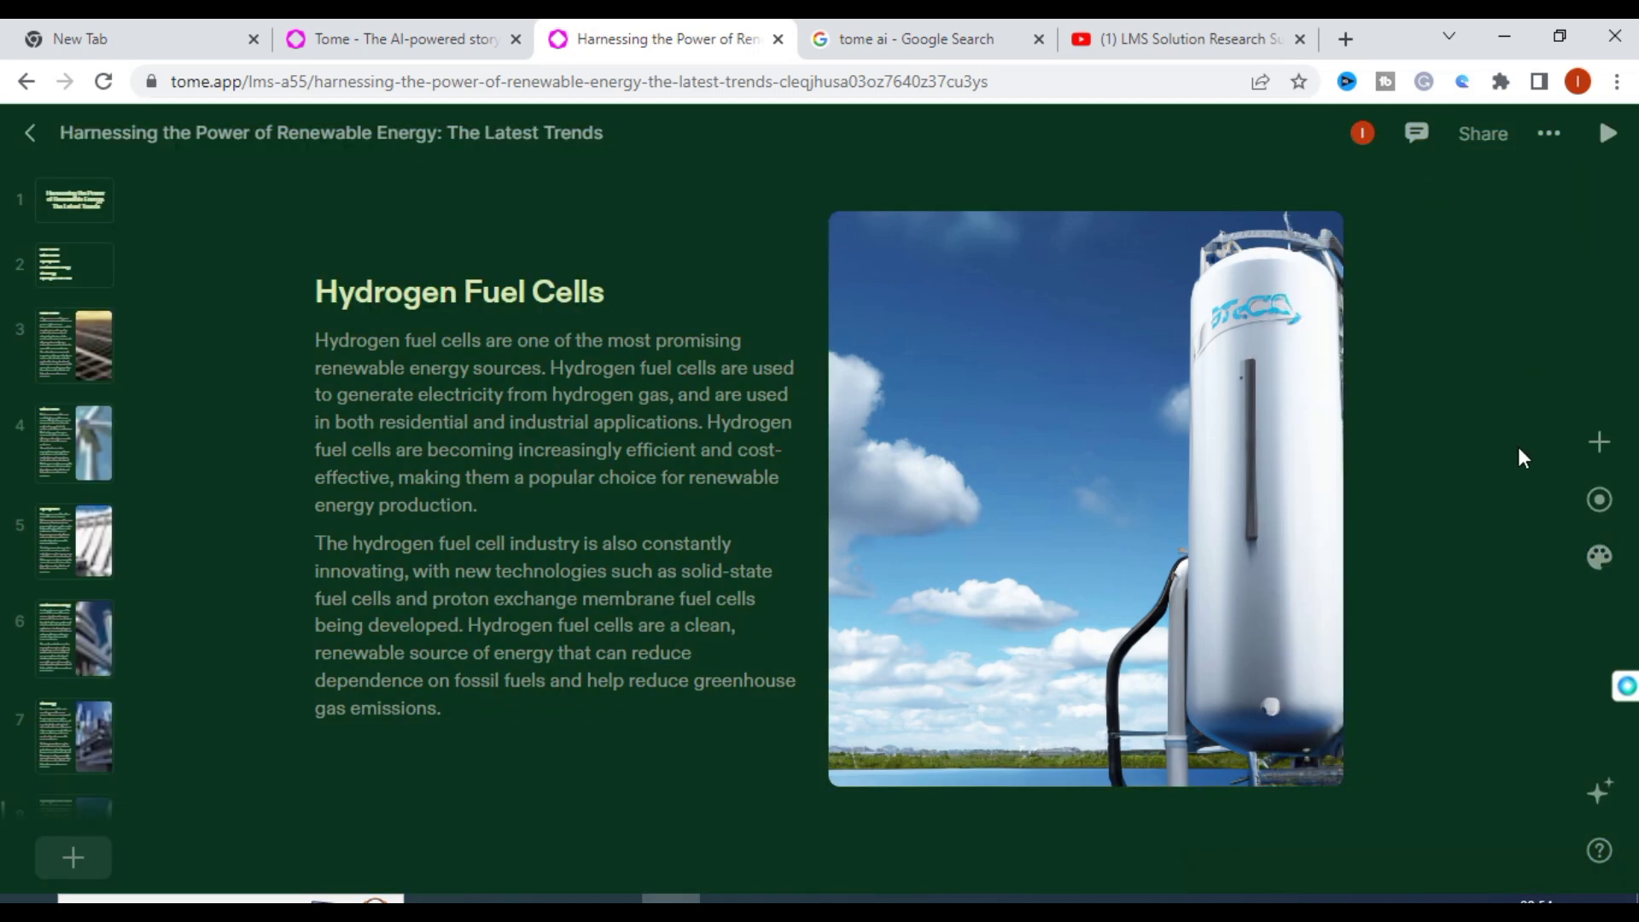
{"action": "left_click", "coordinate": [1600, 553]}
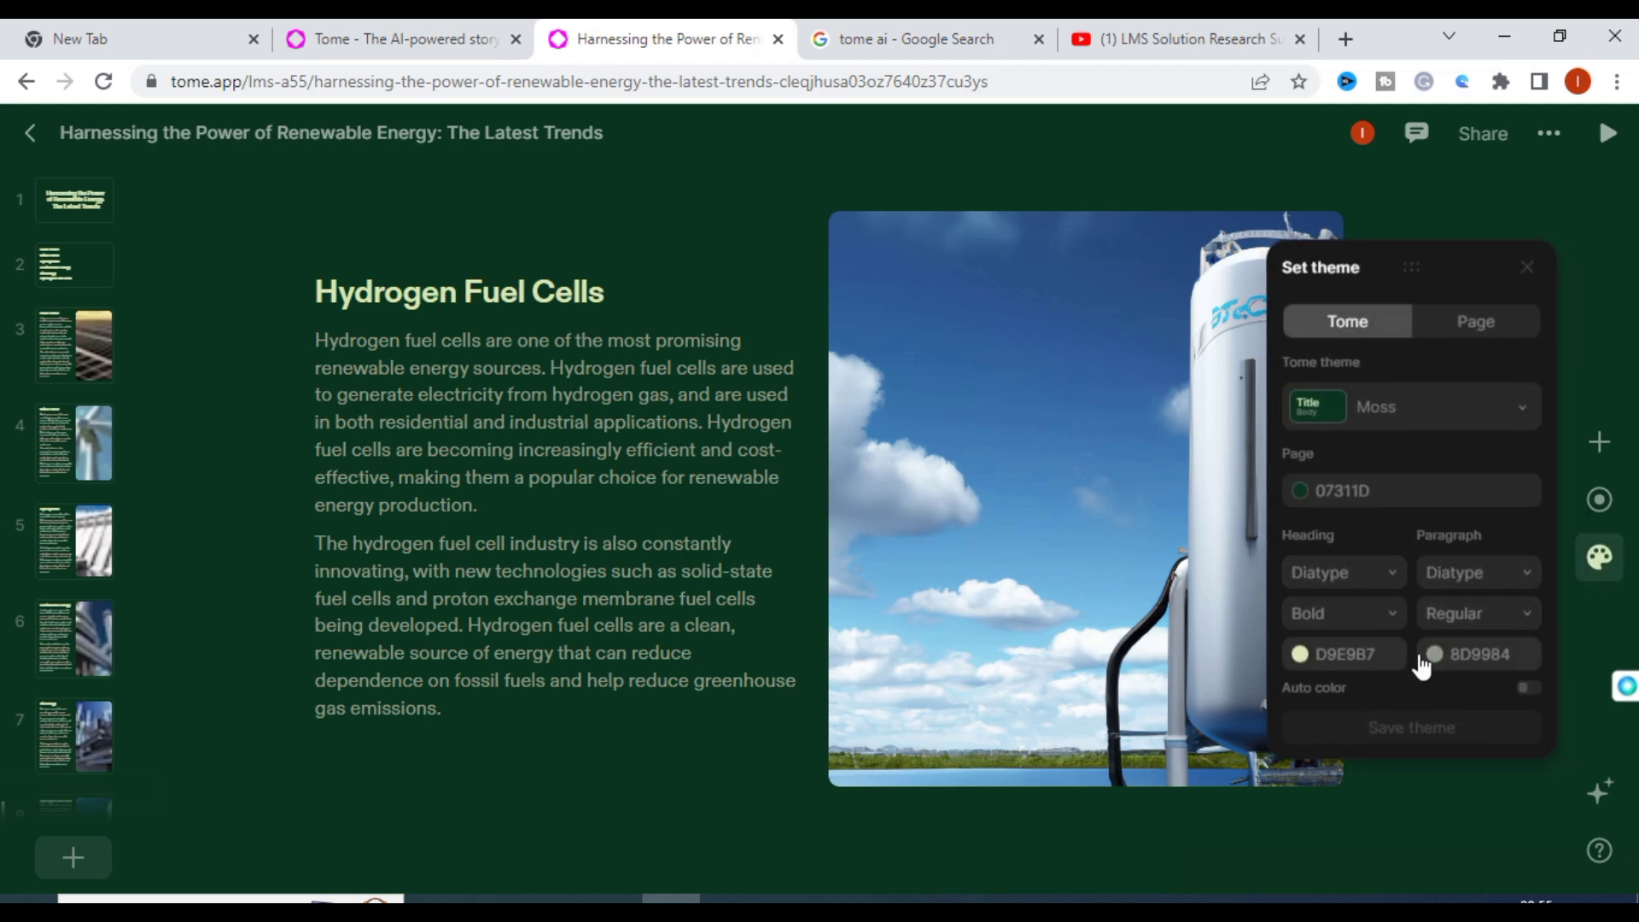
{"action": "left_click", "coordinate": [1382, 780]}
{"action": "left_click", "coordinate": [1598, 794]}
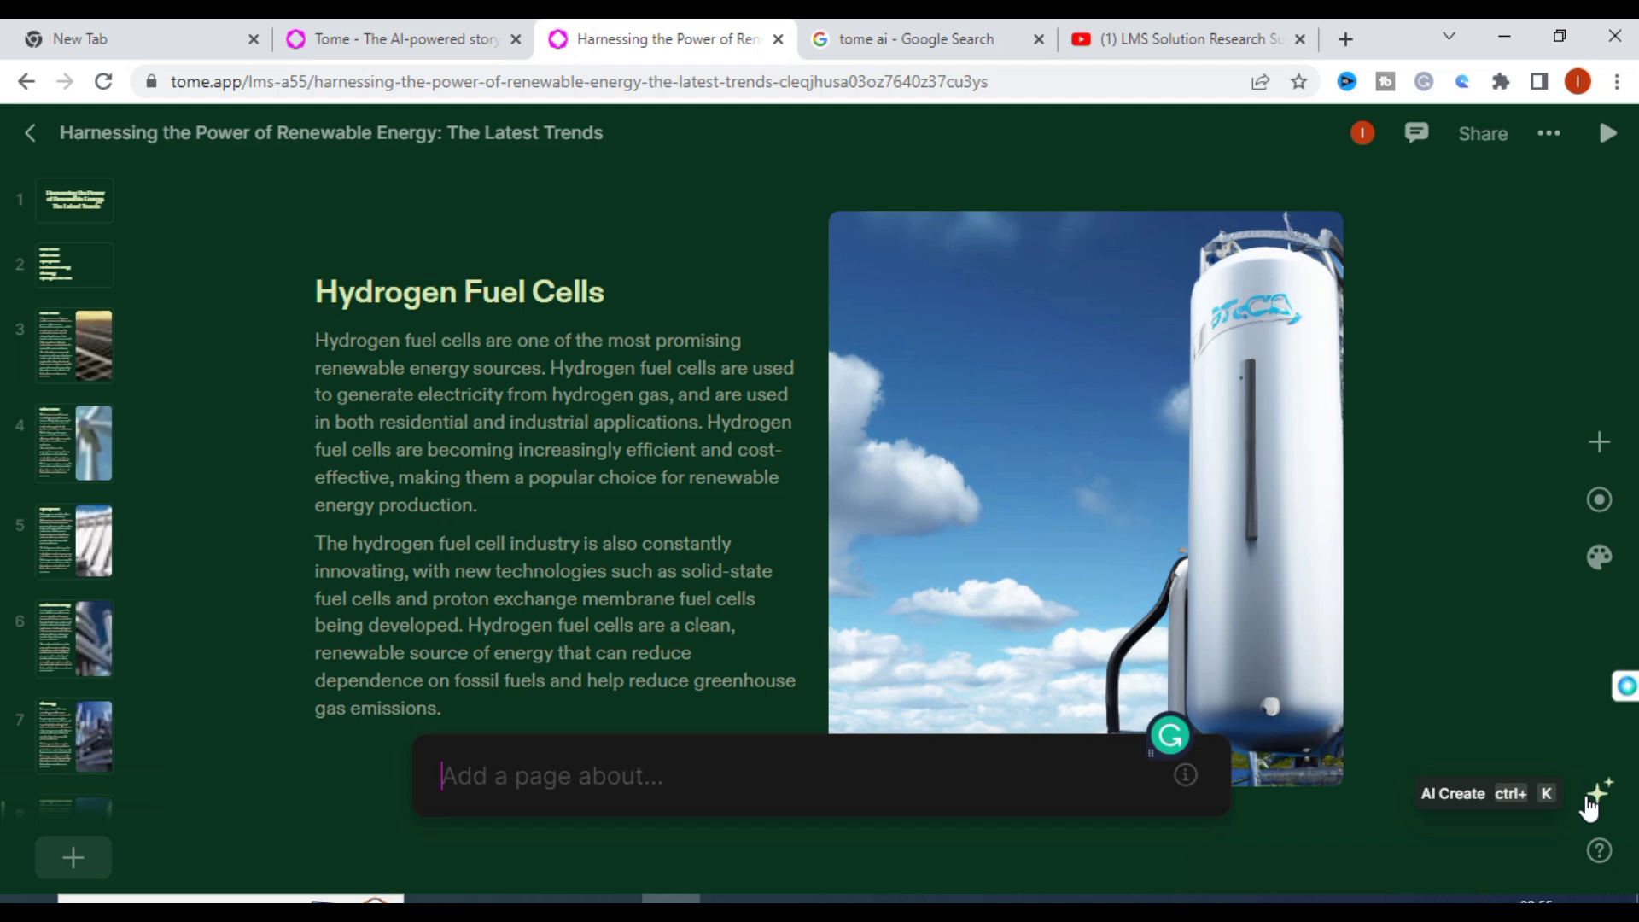
Dismiss AI Create, then check the Share panel and ••• menu without changing anything.
{"action": "key", "text": "Escape"}
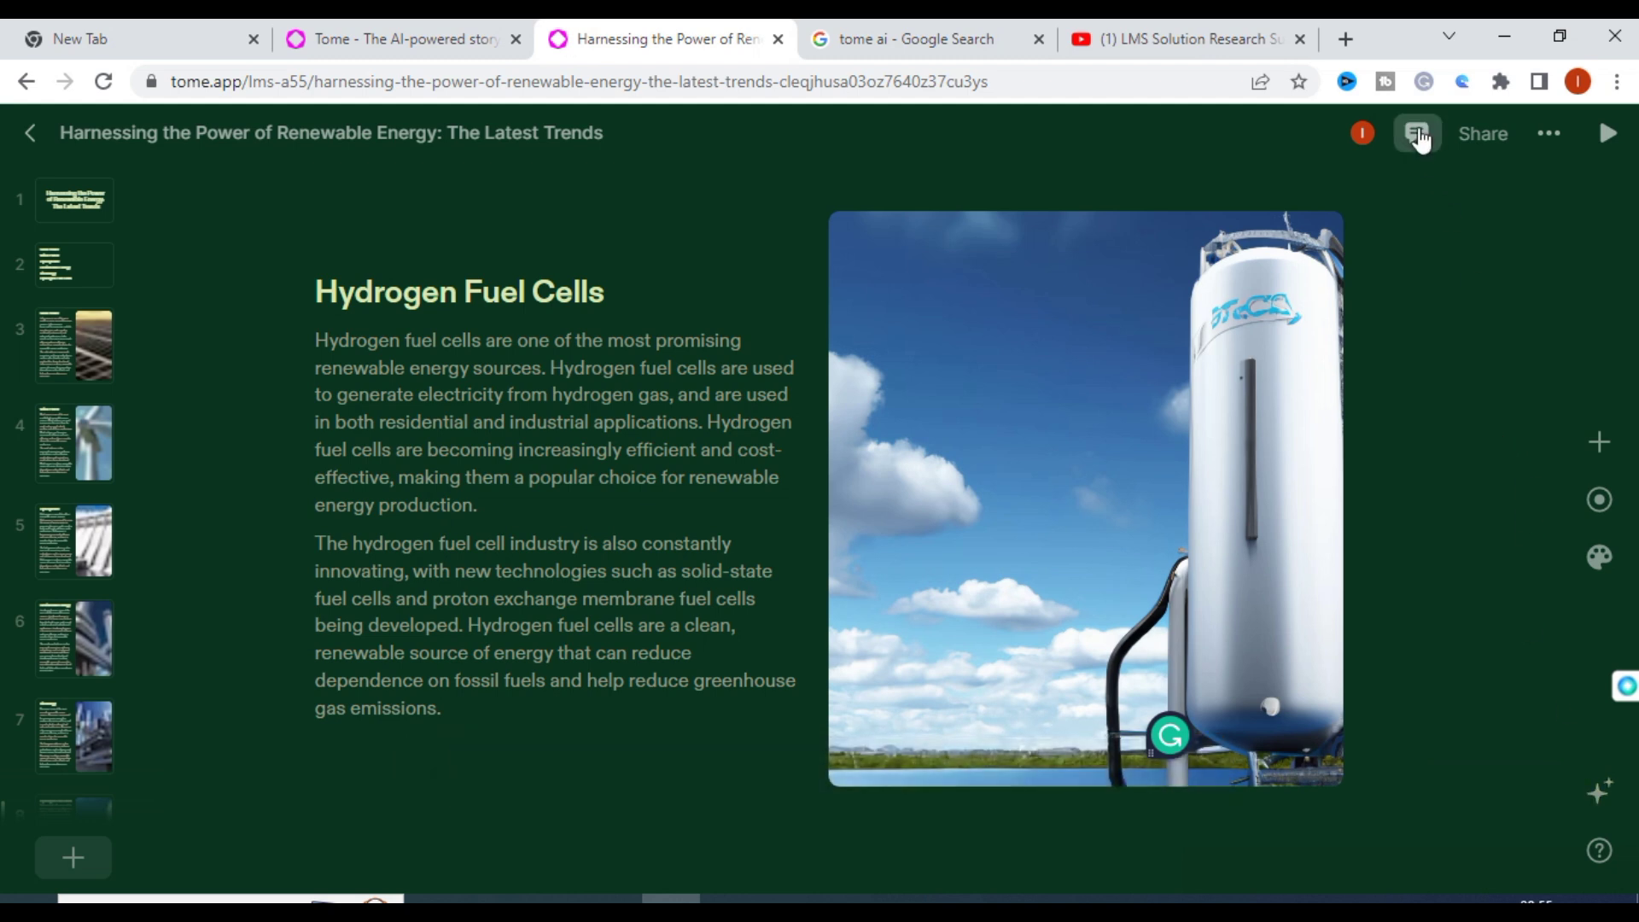
{"action": "left_click", "coordinate": [1484, 141]}
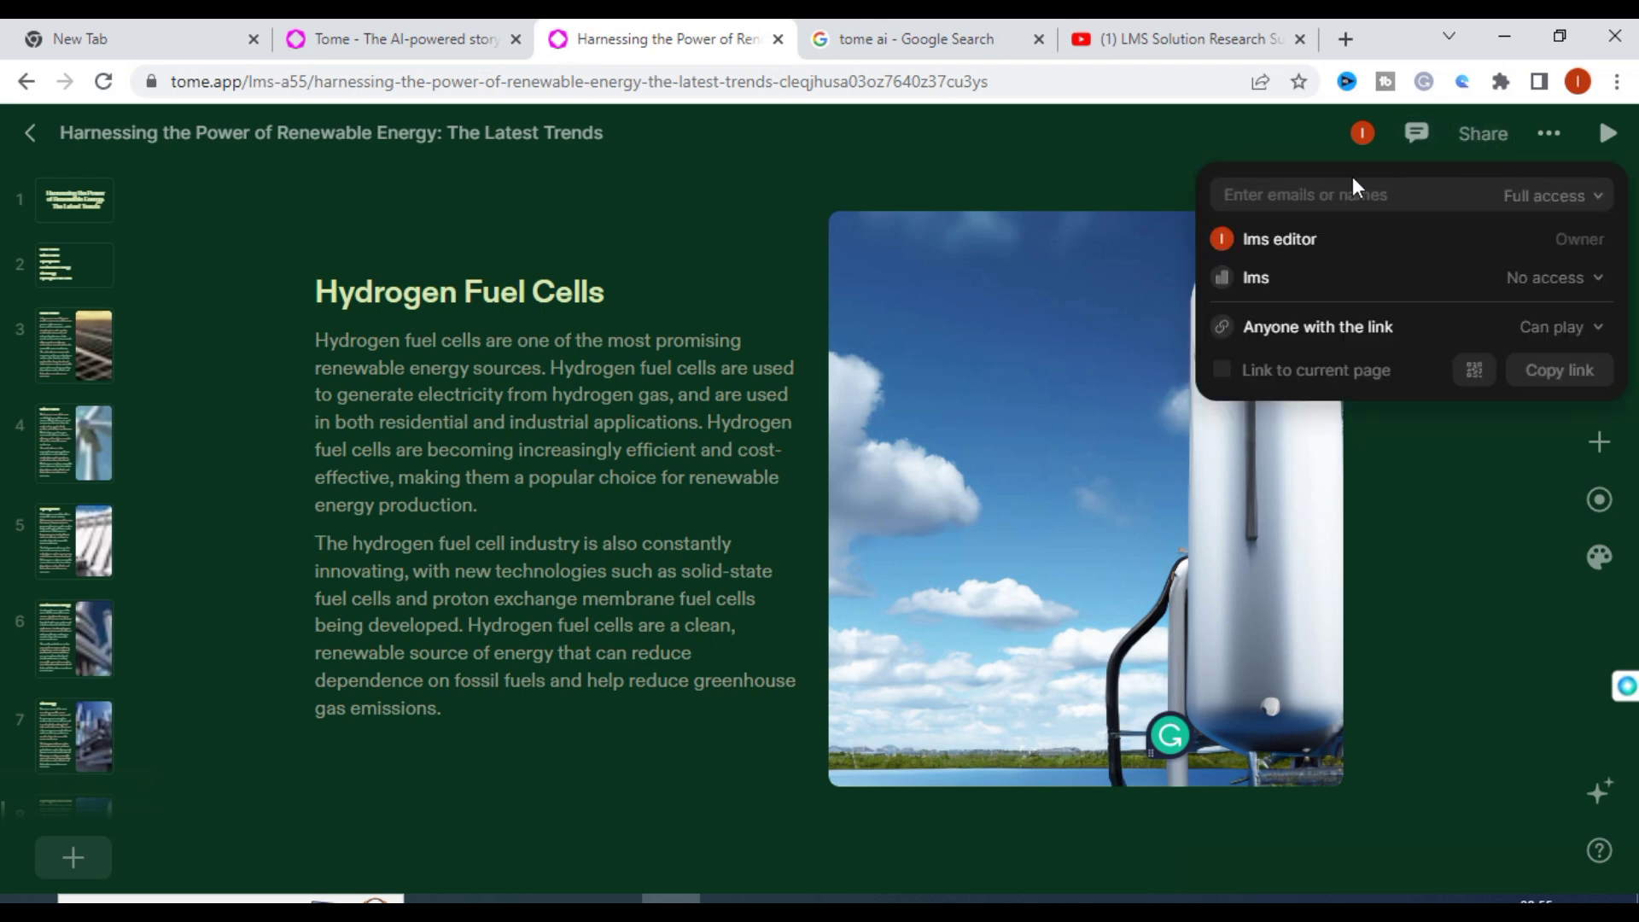
{"action": "left_click", "coordinate": [1450, 529]}
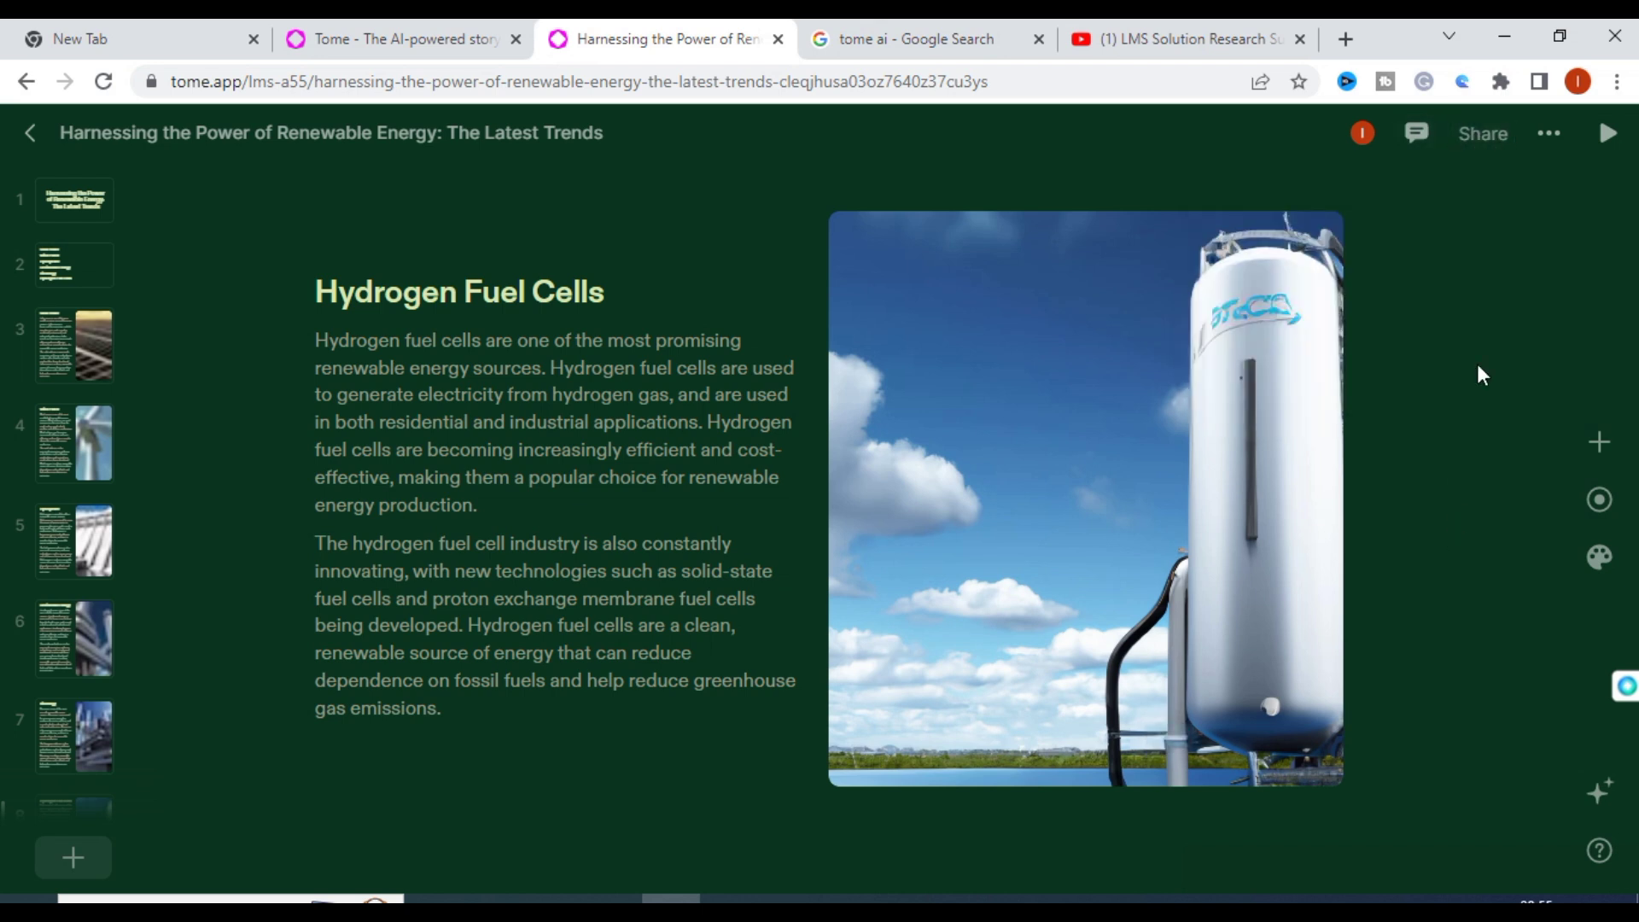
{"action": "left_click", "coordinate": [1551, 139]}
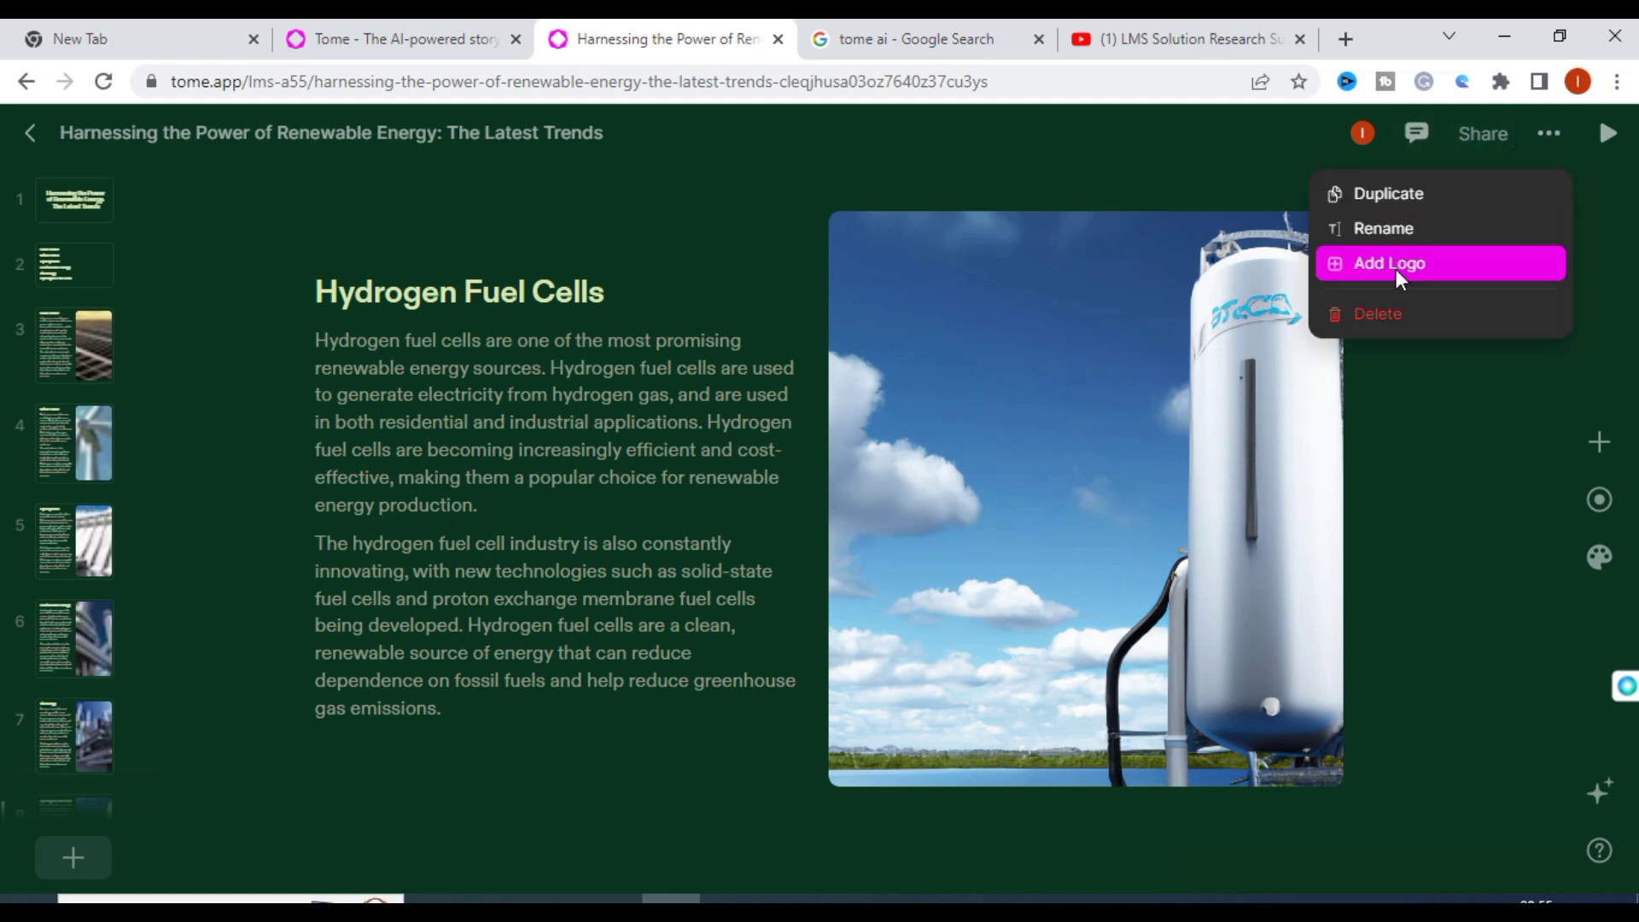
{"action": "left_click", "coordinate": [1484, 414]}
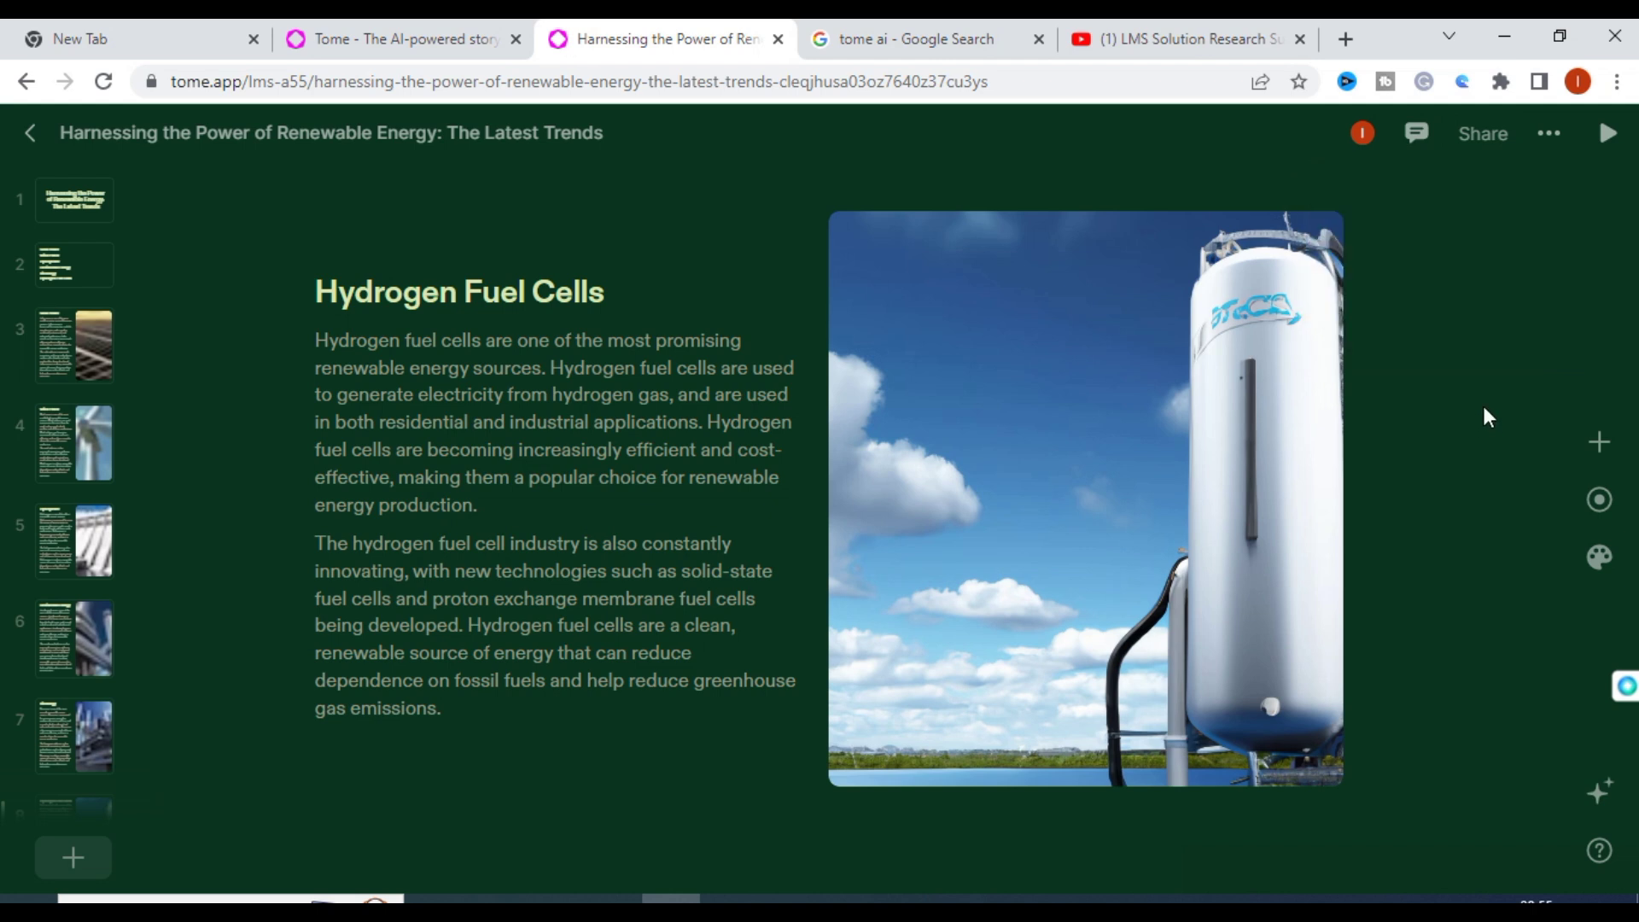